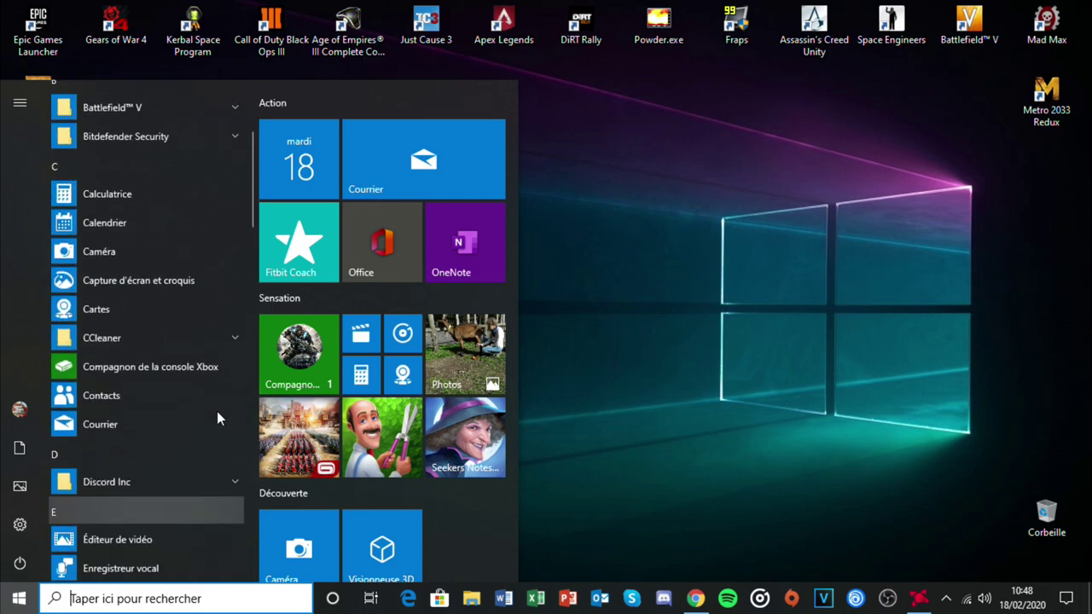
# Switch to Chrome and look through the open ScriptHookVDotNet, Script Hook V and Menyoo pages.
pyautogui.click(974, 435)
pyautogui.click(695, 597)
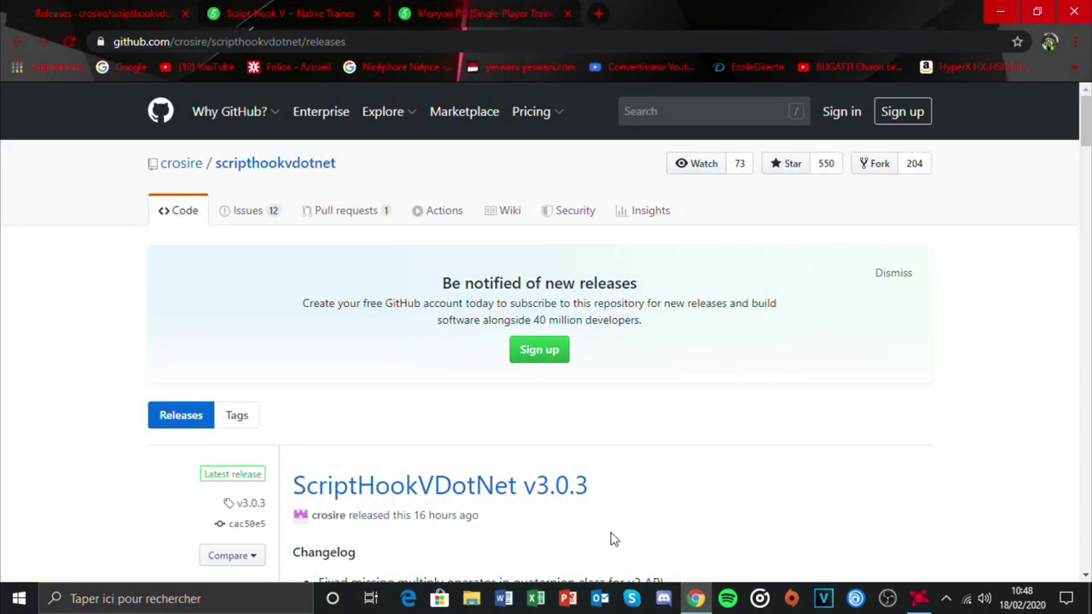
pyautogui.click(512, 13)
pyautogui.click(111, 13)
pyautogui.click(273, 14)
pyautogui.click(141, 15)
# Download ScriptHookVDotNet.zip from the assets of the v3.0.3 release.
pyautogui.scroll(-3, 332, 271)
pyautogui.scroll(2, 332, 268)
pyautogui.scroll(-3, 412, 360)
pyautogui.scroll(-1, 399, 359)
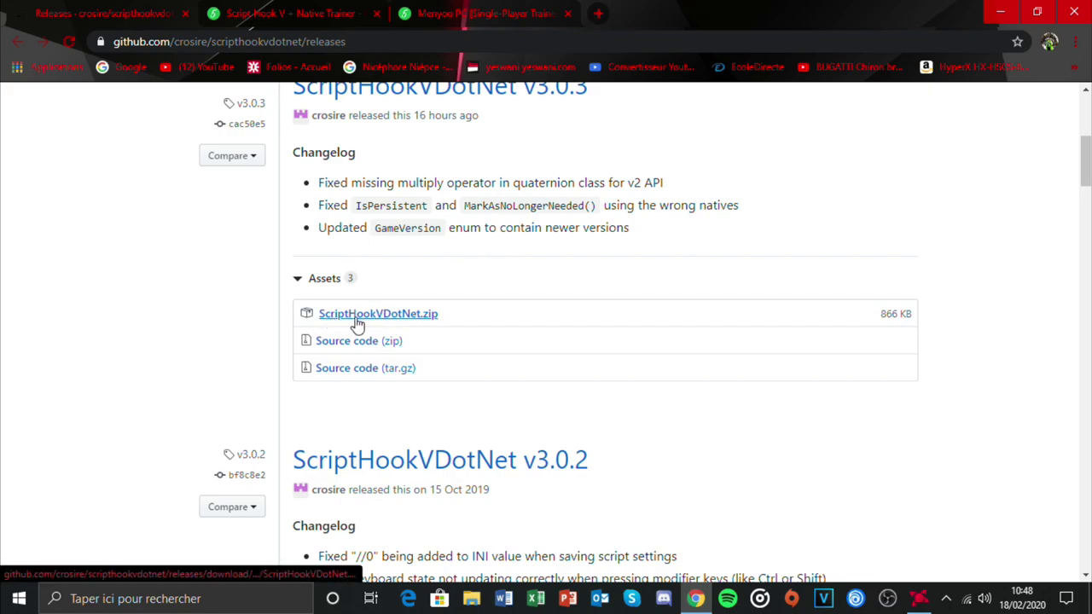
pyautogui.click(373, 318)
# Look over the ScriptHookVDotNet releases page to check which version is marked as the latest release.
pyautogui.scroll(2, 388, 307)
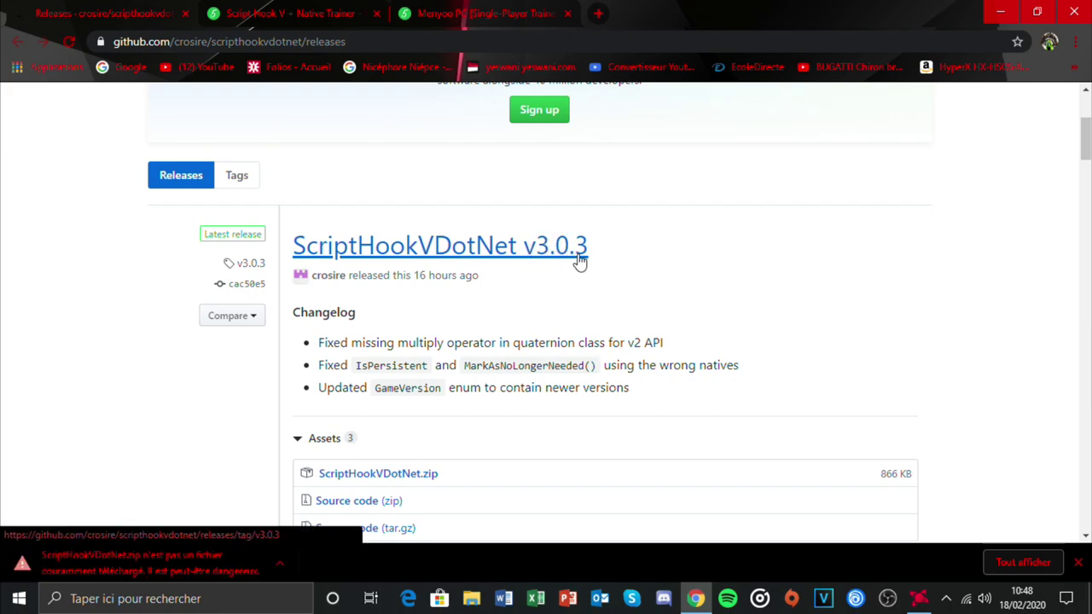
pyautogui.scroll(-10, 465, 342)
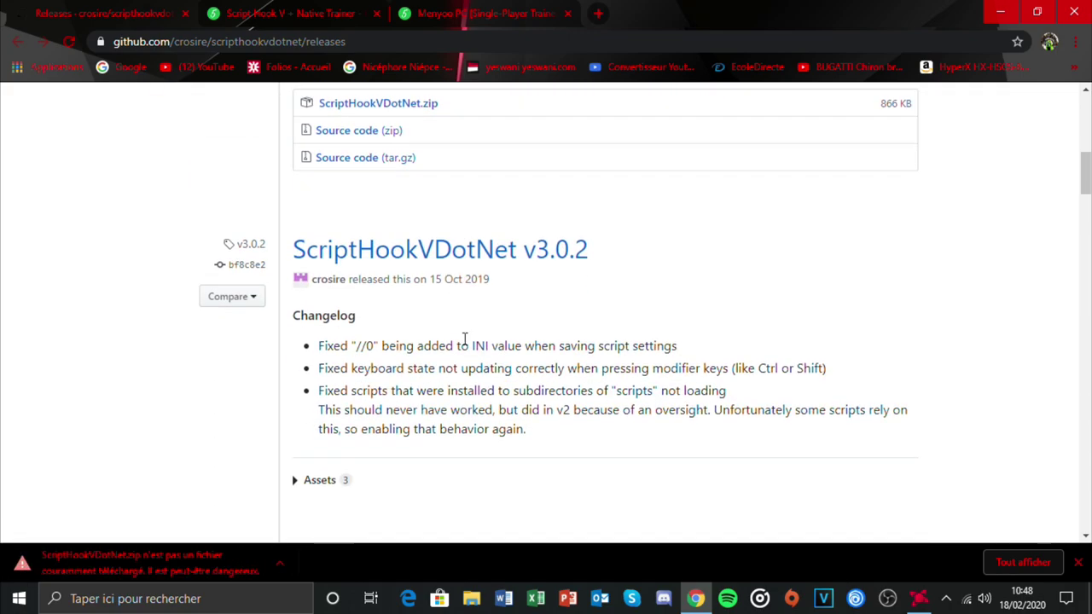
pyautogui.scroll(13, 464, 337)
pyautogui.scroll(-7, 462, 323)
pyautogui.scroll(4, 461, 319)
pyautogui.scroll(-8, 464, 316)
pyautogui.scroll(12, 466, 311)
pyautogui.scroll(-8, 469, 320)
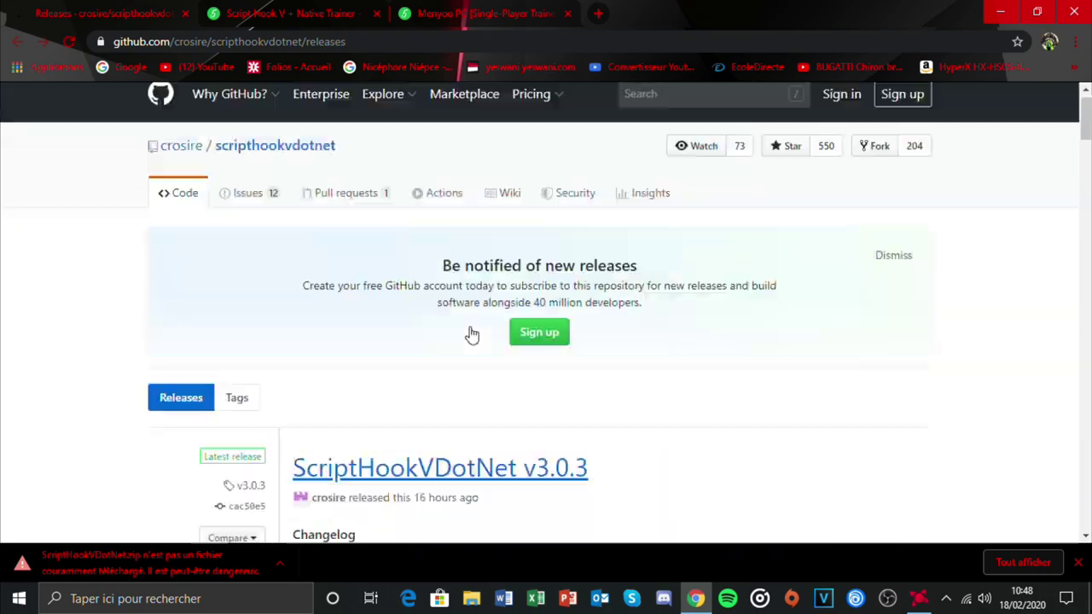
pyautogui.scroll(7, 470, 333)
pyautogui.scroll(-6, 470, 329)
pyautogui.scroll(10, 470, 328)
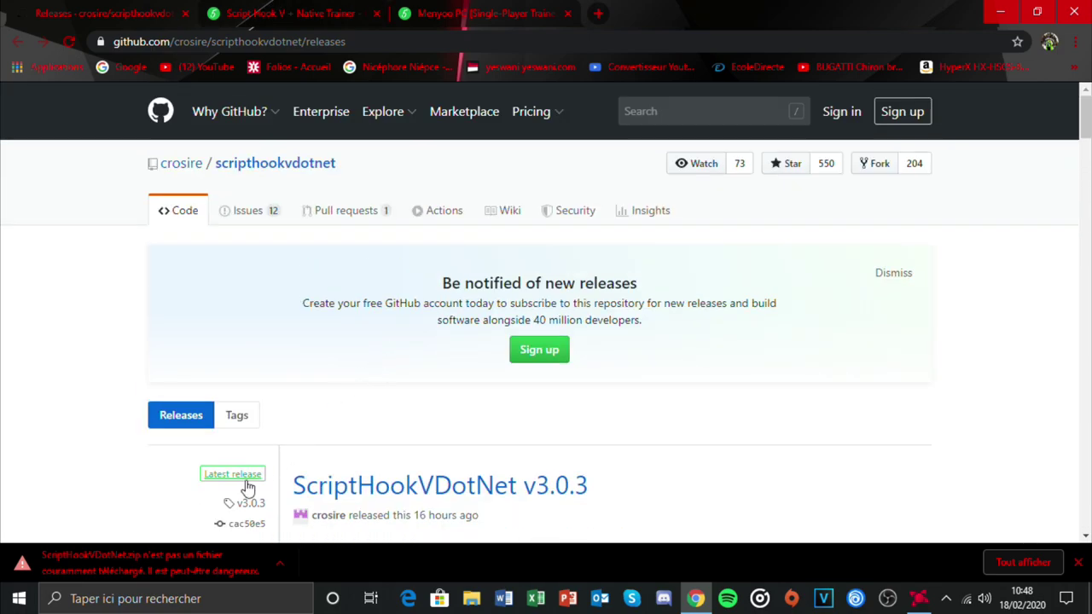
# Keep the flagged ScriptHookVDotNet.zip download despite the browser's warning.
pyautogui.click(276, 564)
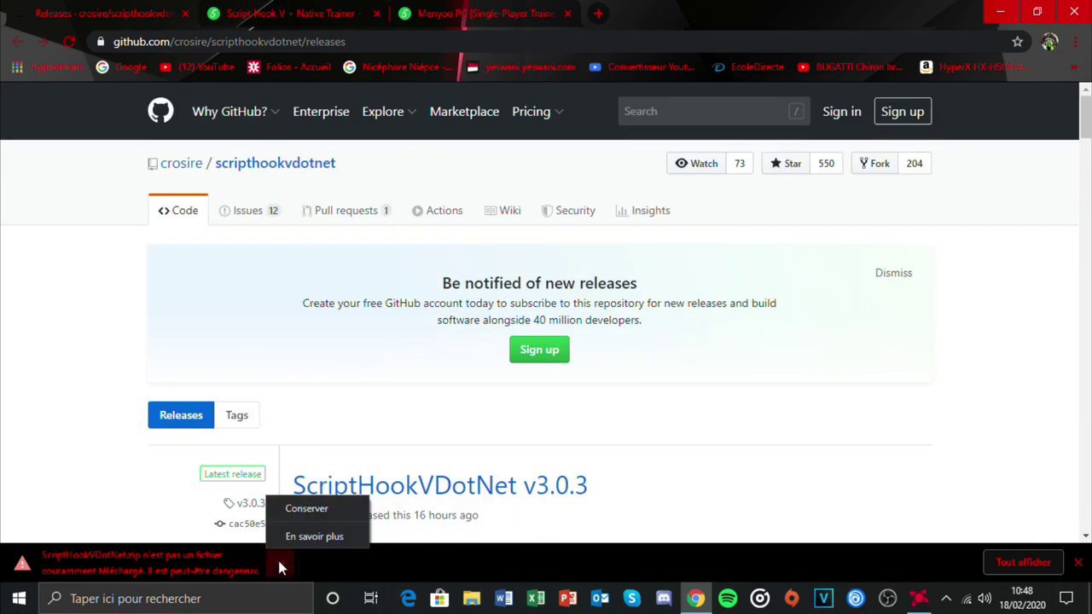
pyautogui.click(303, 515)
pyautogui.click(256, 14)
pyautogui.click(153, 12)
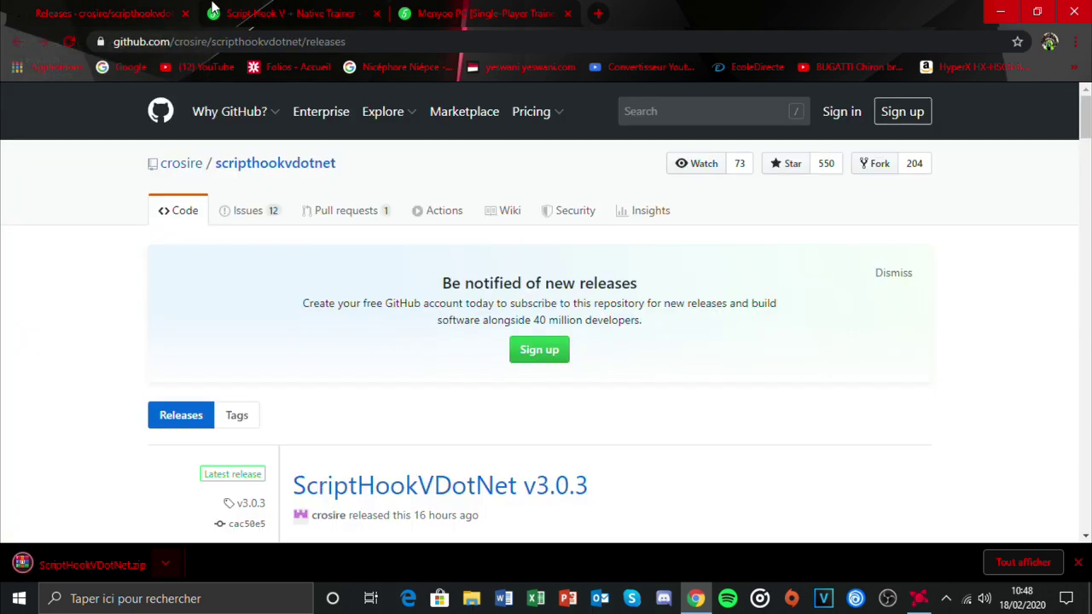
# Download Script Hook V v1.0.1868.0 from the dev-c.com page linked on its 5Mods page.
pyautogui.click(316, 7)
pyautogui.scroll(-3, 333, 273)
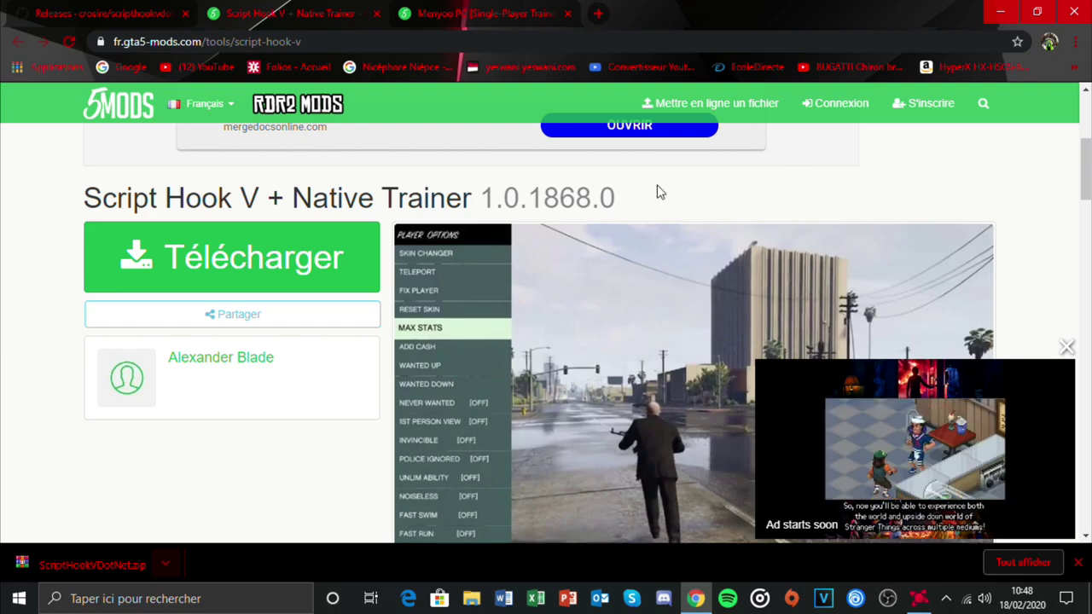
pyautogui.click(243, 268)
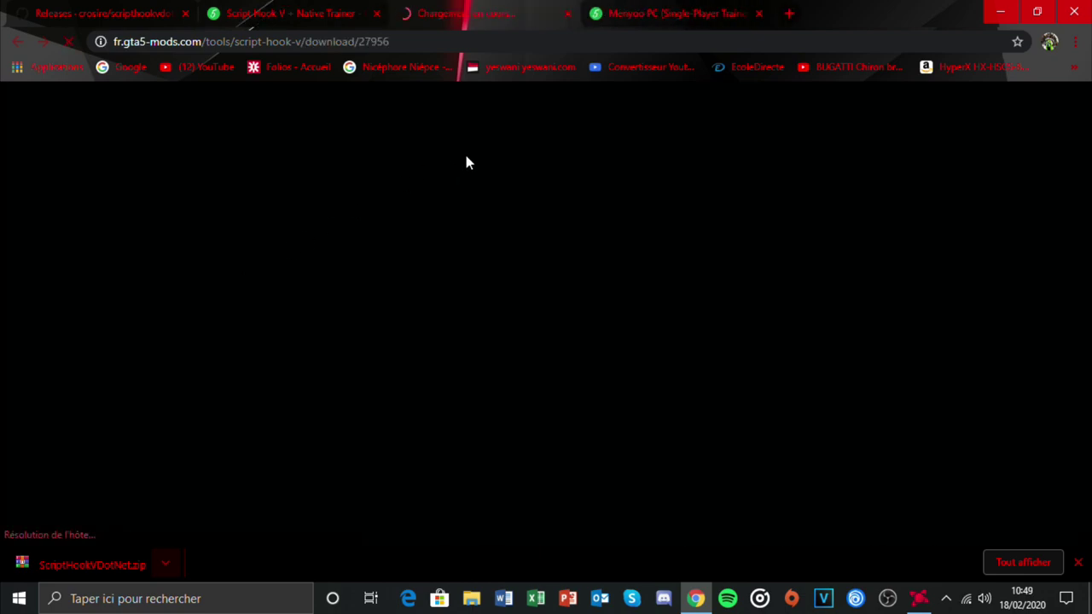
pyautogui.scroll(-4, 779, 306)
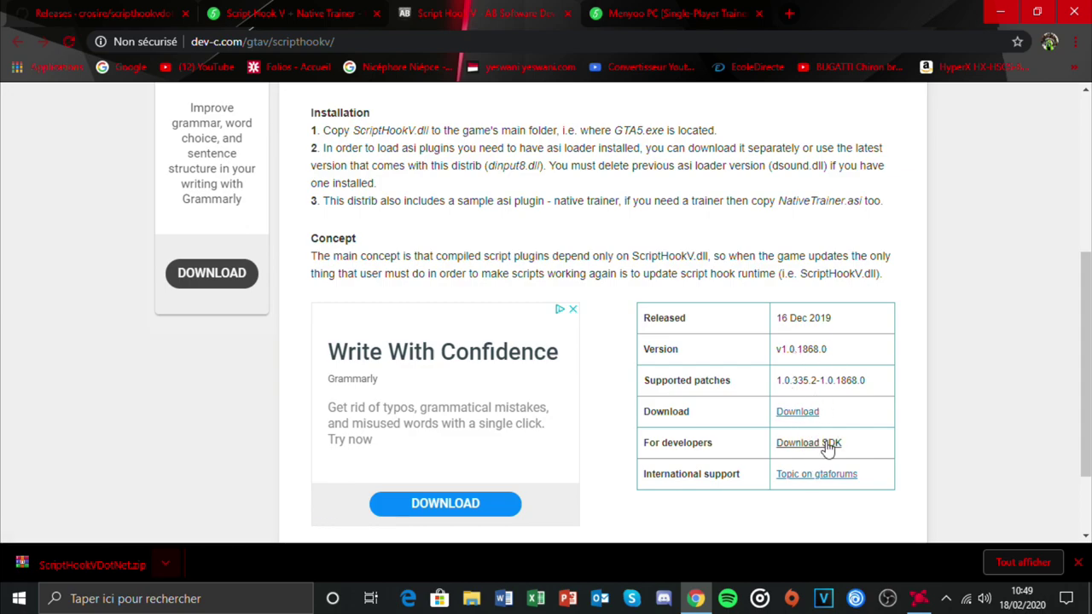
pyautogui.click(793, 412)
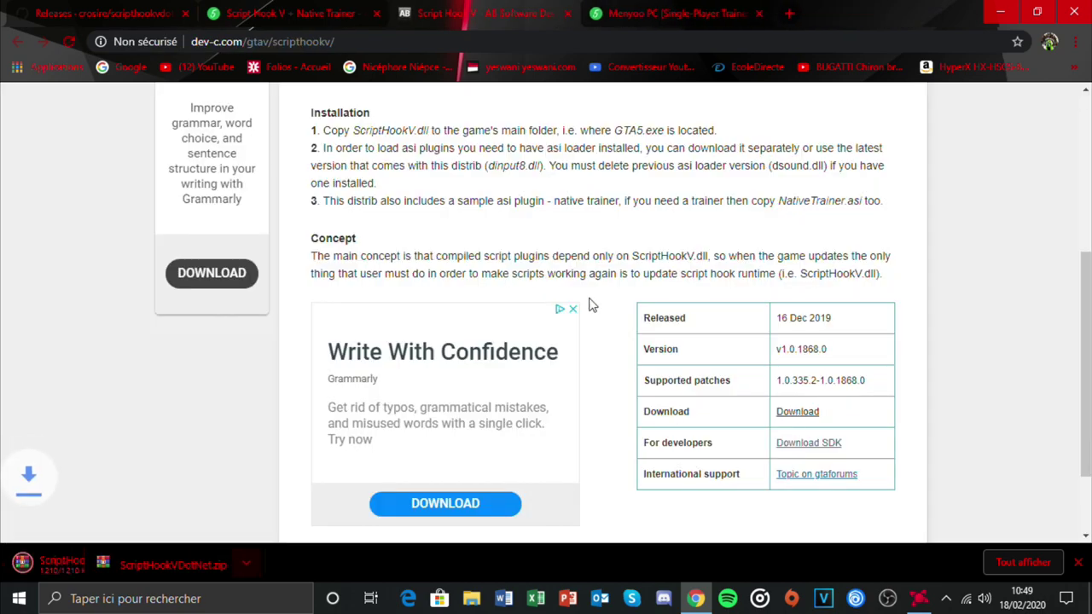
# Download MenyooSP.zip from the Menyoo PC v1.3.0 release, reached through the mod's 5Mods page.
pyautogui.click(670, 14)
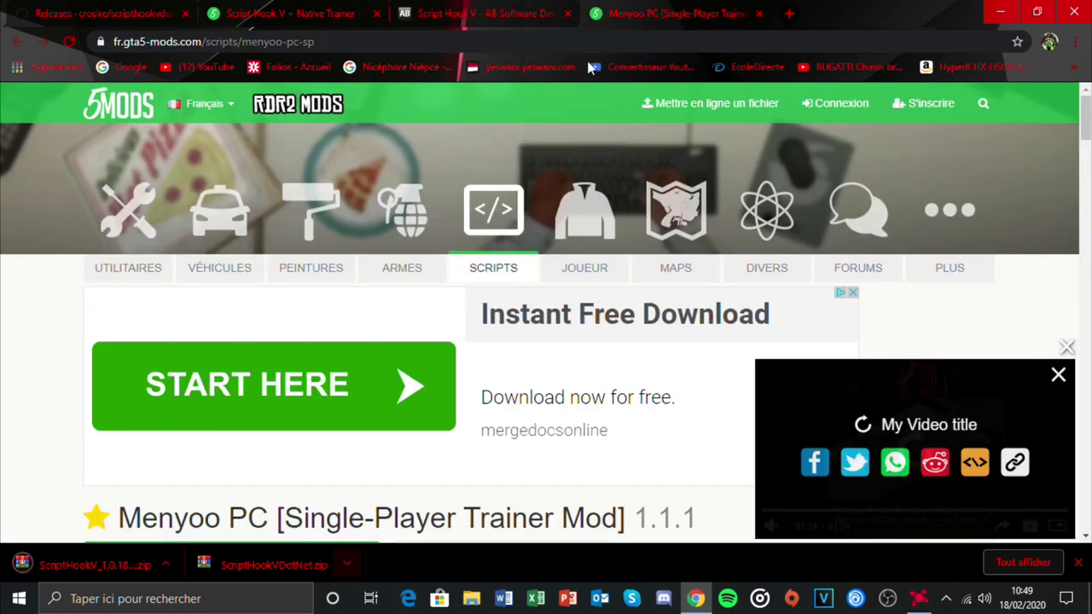
pyautogui.scroll(-2, 408, 368)
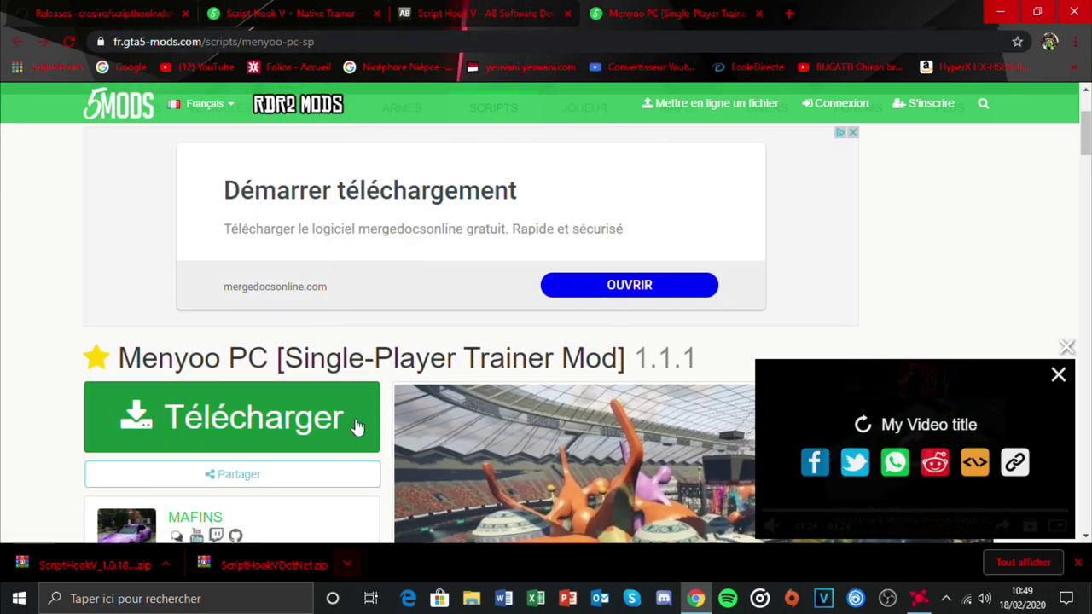
pyautogui.click(265, 422)
pyautogui.scroll(-3, 428, 350)
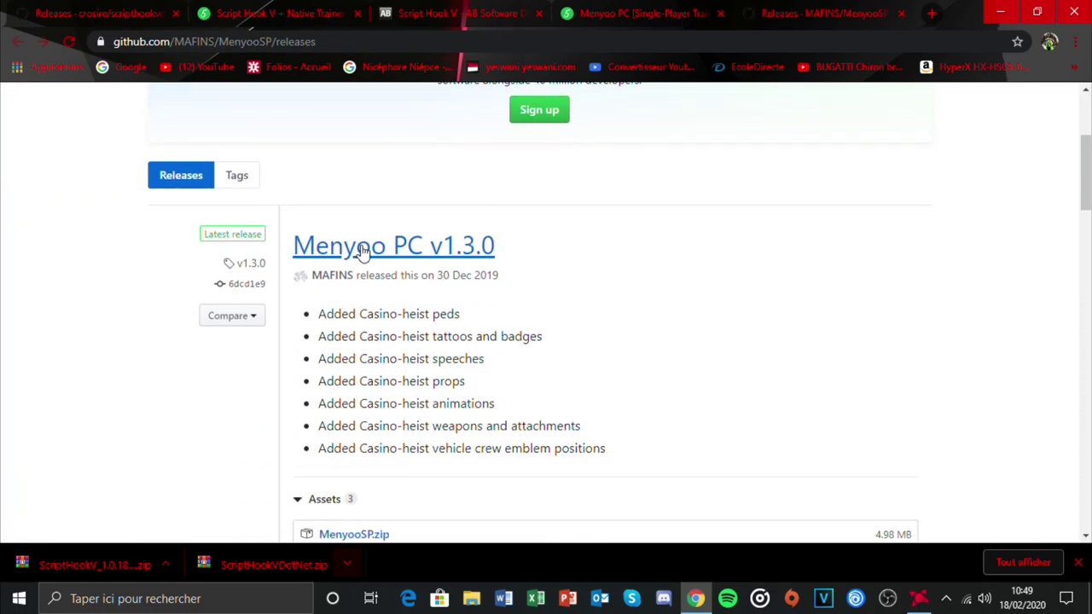
pyautogui.scroll(-3, 412, 265)
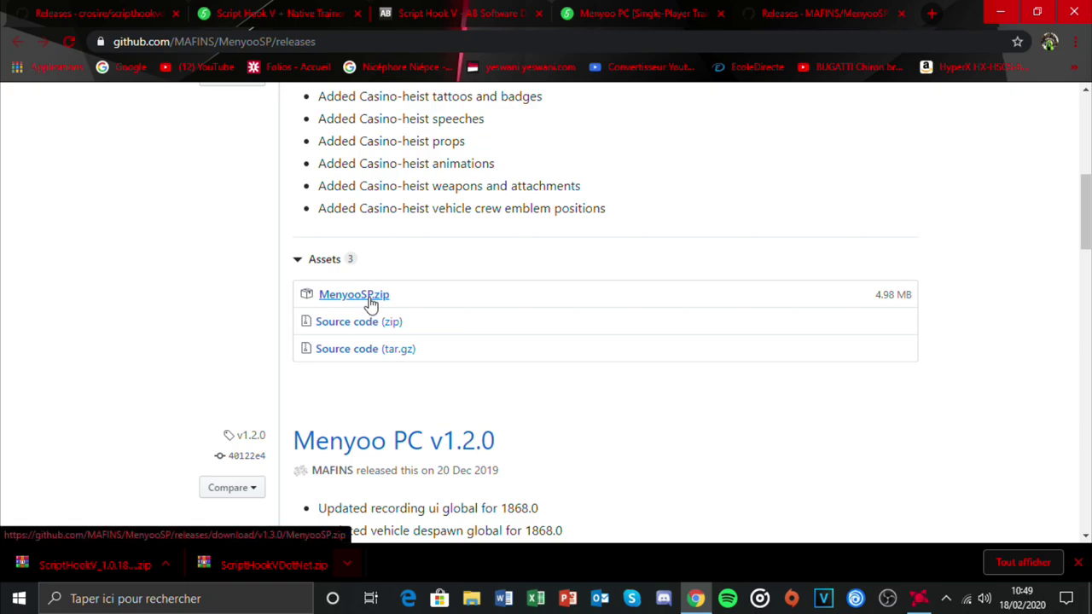
pyautogui.click(370, 301)
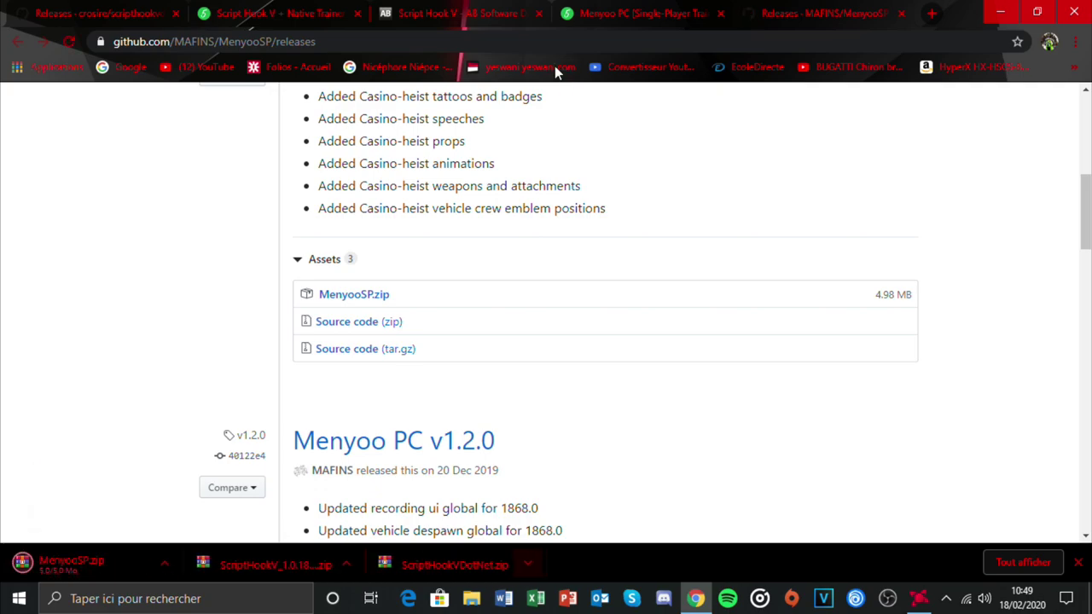
# Switch to File Explorer and move the three downloaded mod archives from the downloads folder onto the desktop.
pyautogui.click(482, 607)
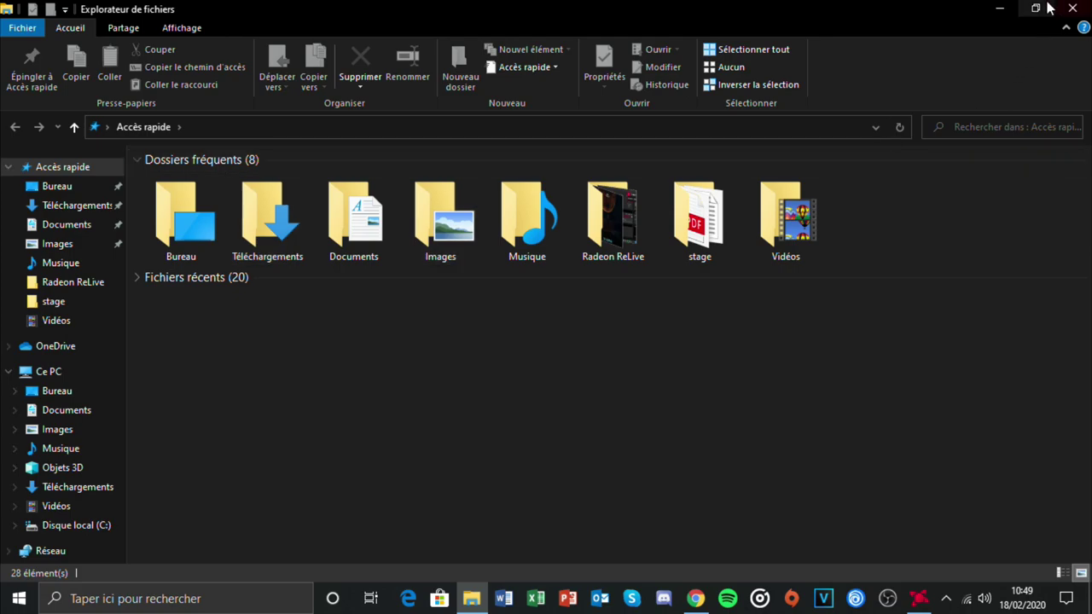
pyautogui.click(1032, 15)
pyautogui.click(1075, 11)
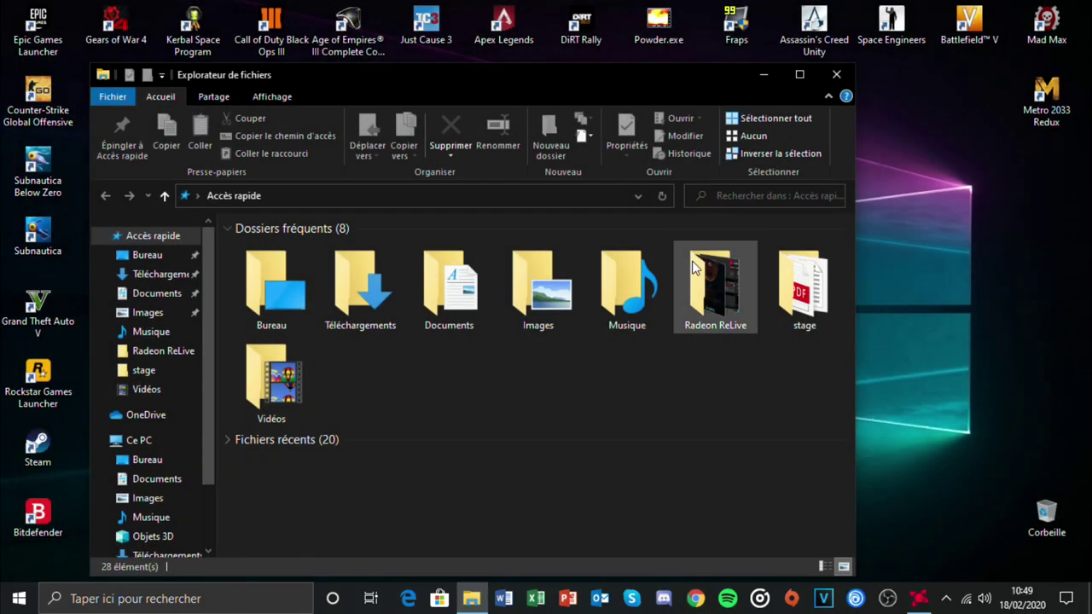
pyautogui.click(165, 282)
pyautogui.moveTo(760, 312); pyautogui.dragTo(942, 326)
pyautogui.click(837, 74)
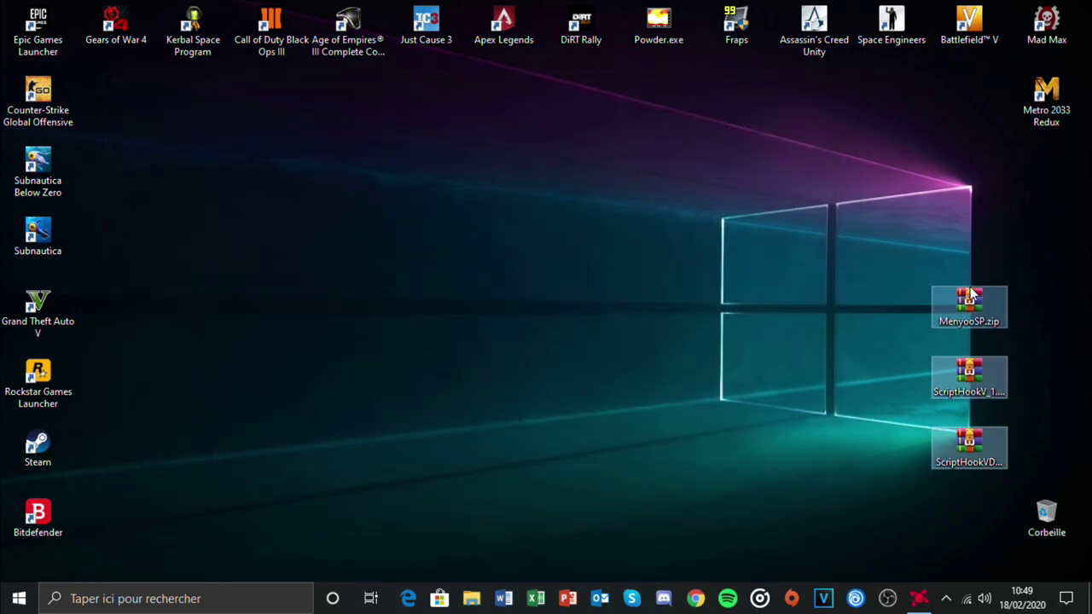
# Spread the three mod archives out over the empty middle of the desktop.
pyautogui.moveTo(975, 292); pyautogui.dragTo(646, 247)
pyautogui.click(658, 298)
pyautogui.moveTo(657, 297); pyautogui.dragTo(814, 303)
pyautogui.moveTo(651, 407); pyautogui.dragTo(806, 405)
# Create a new folder named mods menu on the desktop.
pyautogui.rightClick(478, 376)
pyautogui.moveTo(548, 525)
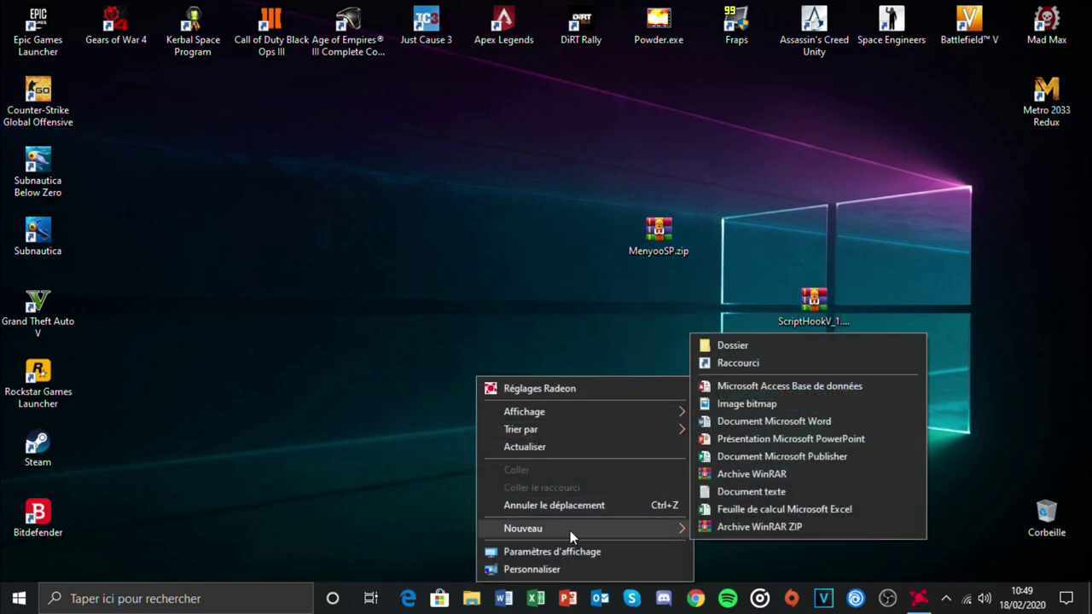
pyautogui.click(774, 348)
pyautogui.press('BackSpace')
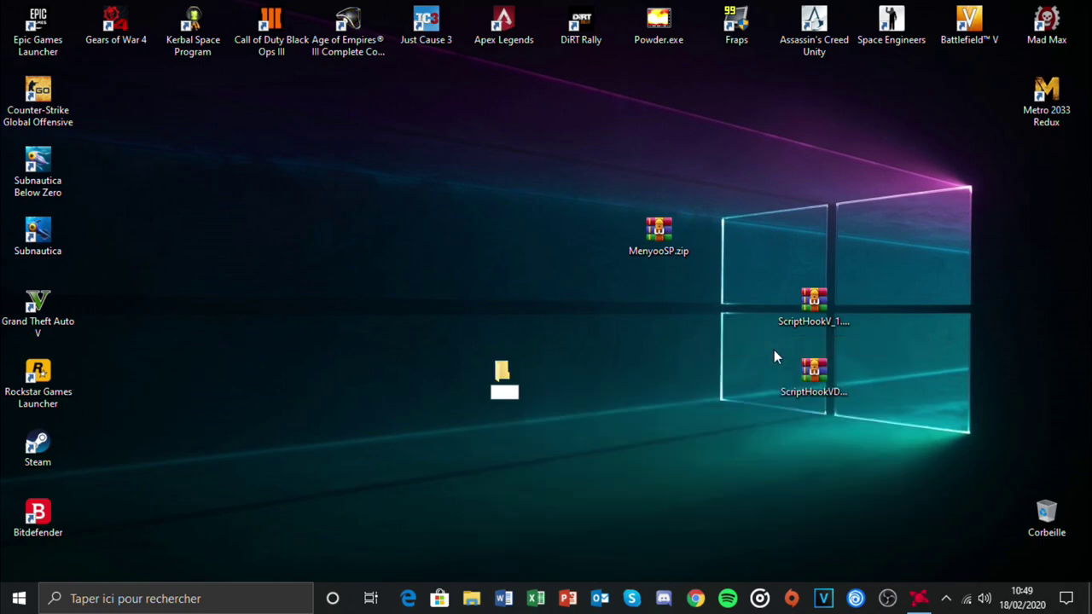
pyautogui.press('Return')
pyautogui.click(695, 449)
# Place MenyooSP.zip apart from the other archives and extract its contents directly onto the desktop.
pyautogui.moveTo(632, 237); pyautogui.dragTo(532, 229)
pyautogui.moveTo(274, 172); pyautogui.dragTo(247, 156)
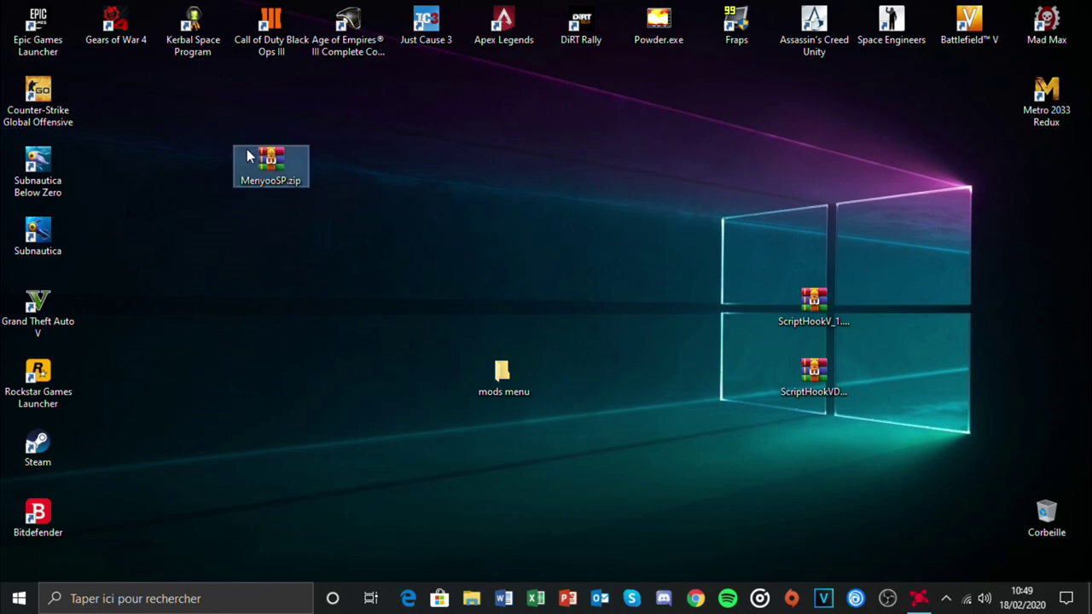
pyautogui.rightClick(271, 171)
pyautogui.click(309, 227)
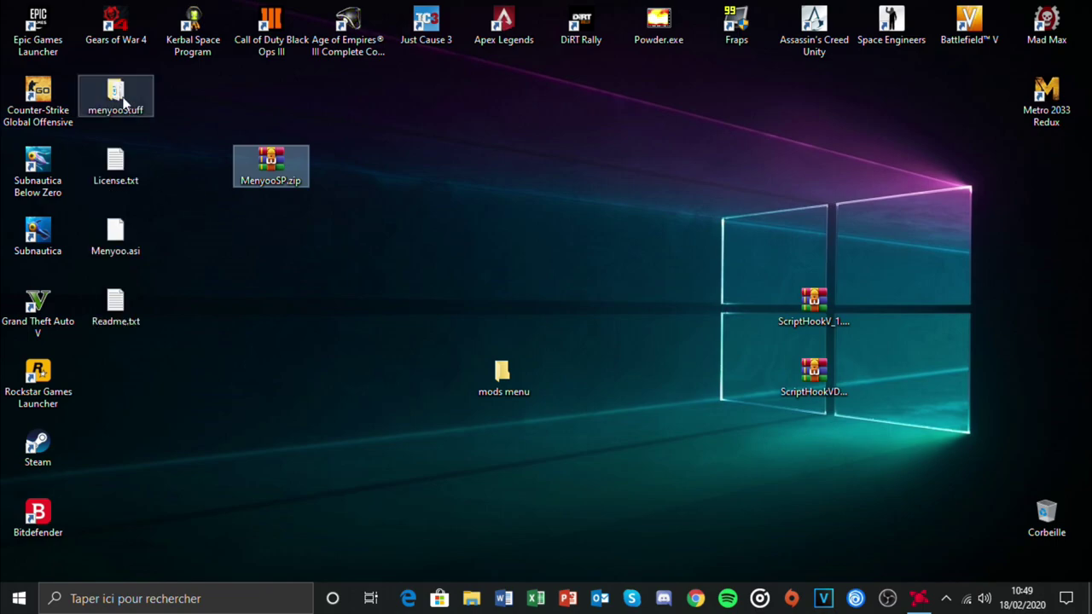
# Move the menyooStuff folder and Menyoo.asi into the mods menu folder.
pyautogui.moveTo(116, 96); pyautogui.dragTo(479, 234)
pyautogui.moveTo(139, 239); pyautogui.dragTo(464, 209)
pyautogui.moveTo(438, 245); pyautogui.dragTo(502, 379)
# Set MenyooSP.zip aside at the desktop's edge and delete the extracted License.txt and Readme.txt.
pyautogui.moveTo(281, 167); pyautogui.dragTo(1054, 175)
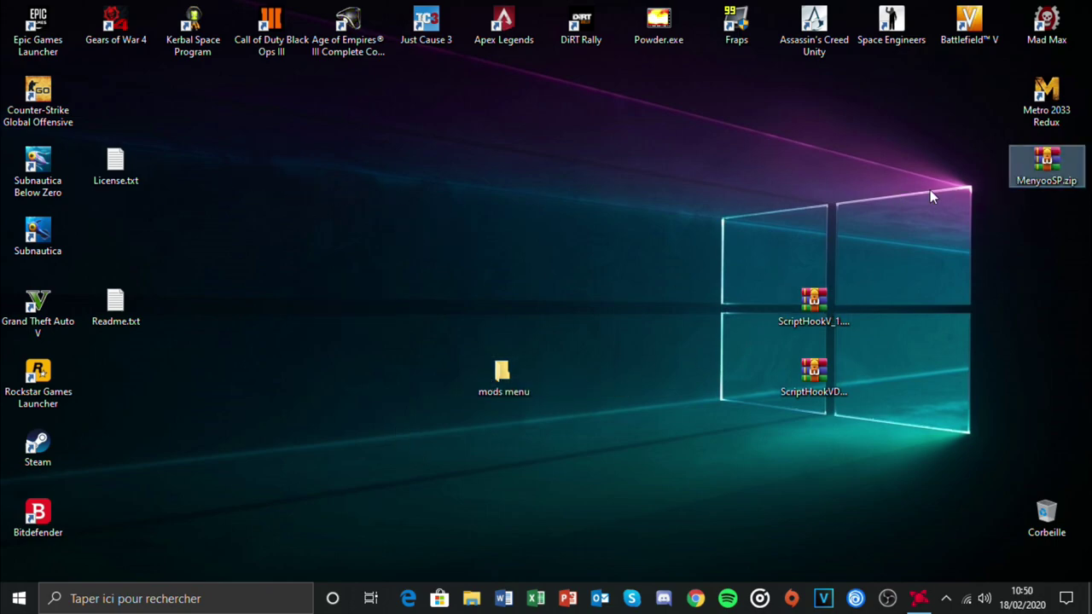
pyautogui.moveTo(169, 405); pyautogui.dragTo(113, 152)
pyautogui.moveTo(116, 162); pyautogui.dragTo(415, 337)
pyautogui.moveTo(1055, 483); pyautogui.dragTo(1046, 512)
# Place ScriptHookV_1.0.1868.0.zip in the cleared spot and extract its contents directly onto the desktop.
pyautogui.moveTo(826, 305); pyautogui.dragTo(384, 162)
pyautogui.moveTo(317, 152); pyautogui.dragTo(313, 155)
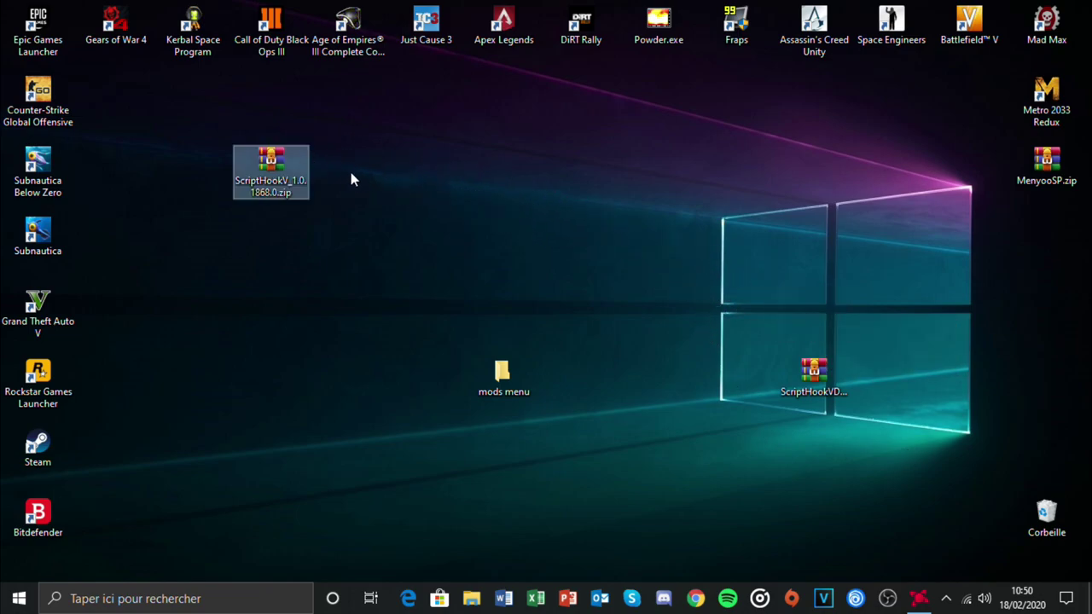
pyautogui.rightClick(265, 168)
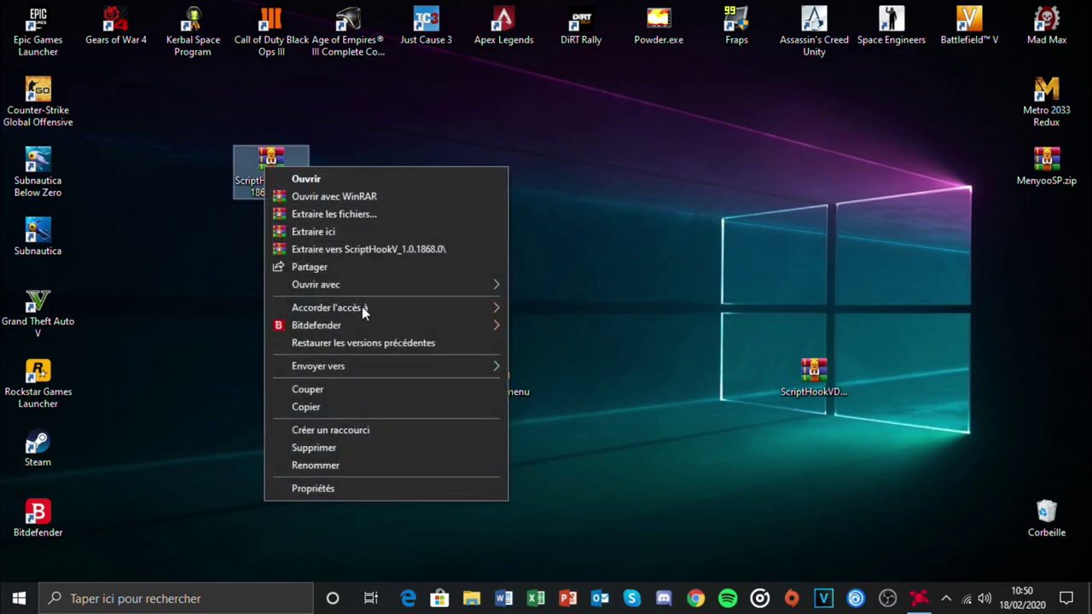
pyautogui.click(326, 231)
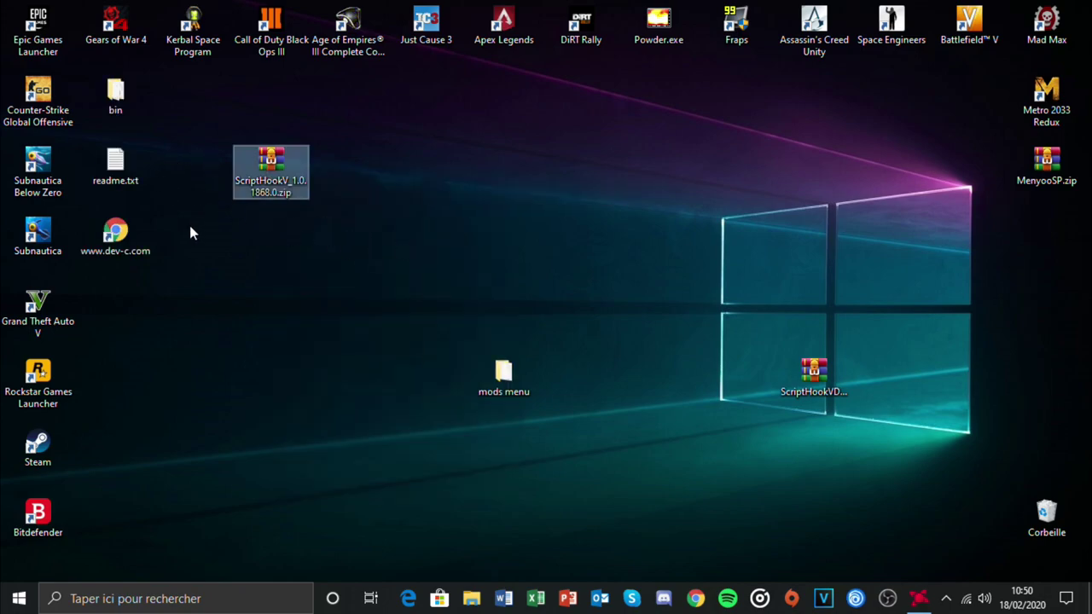
pyautogui.doubleClick(115, 92)
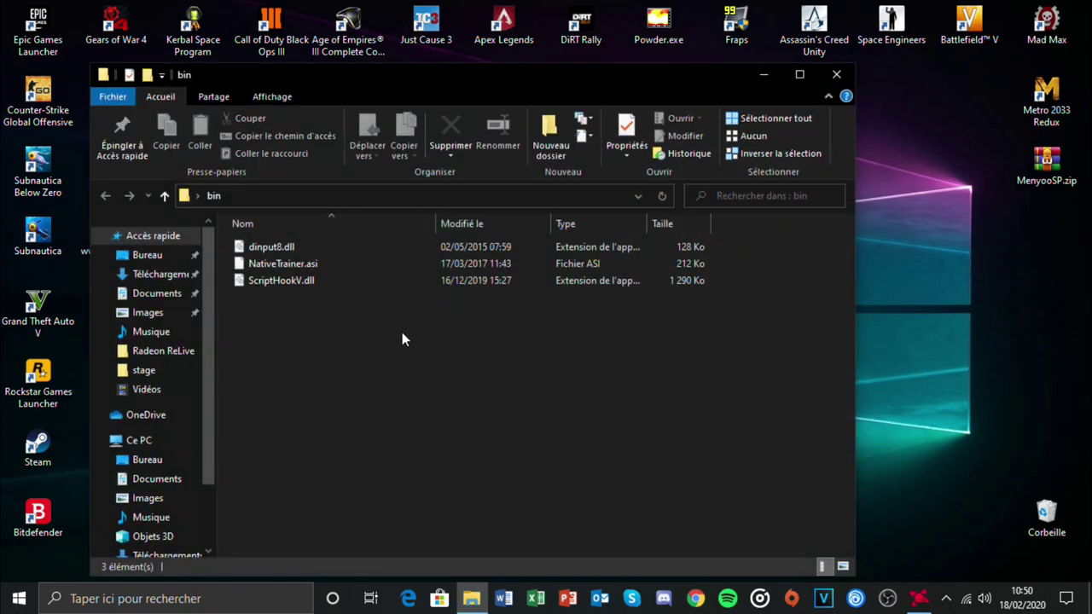
pyautogui.moveTo(376, 332); pyautogui.dragTo(905, 350)
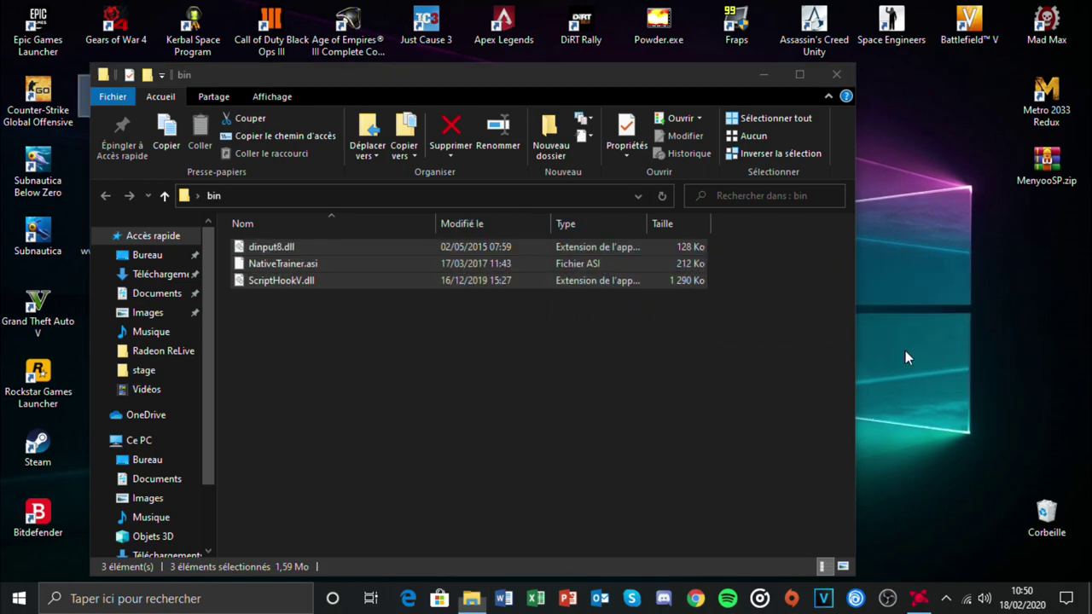
pyautogui.click(836, 75)
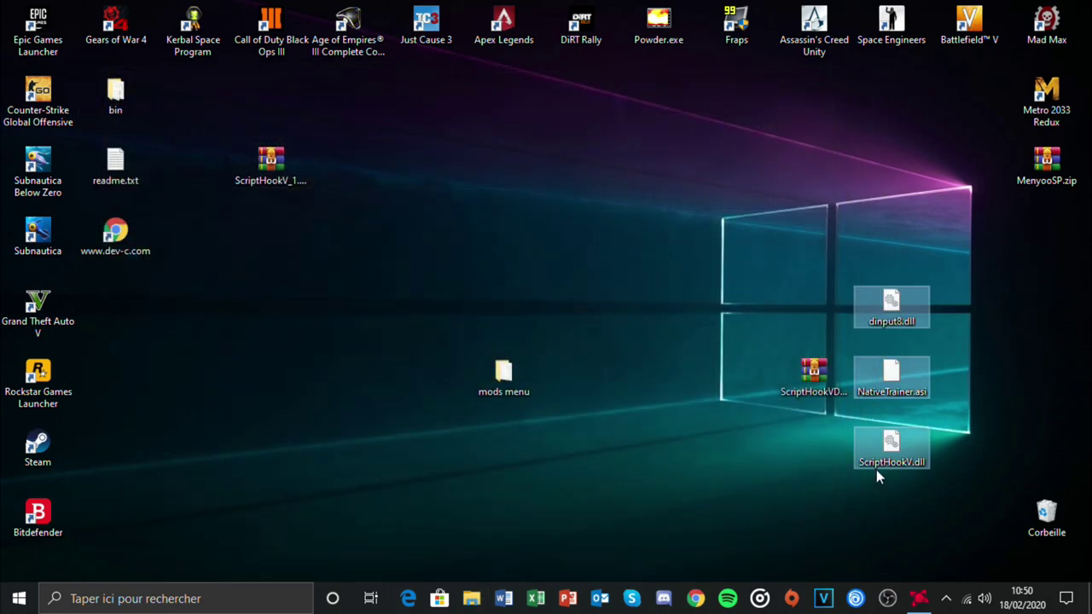
pyautogui.moveTo(911, 288); pyautogui.dragTo(499, 367)
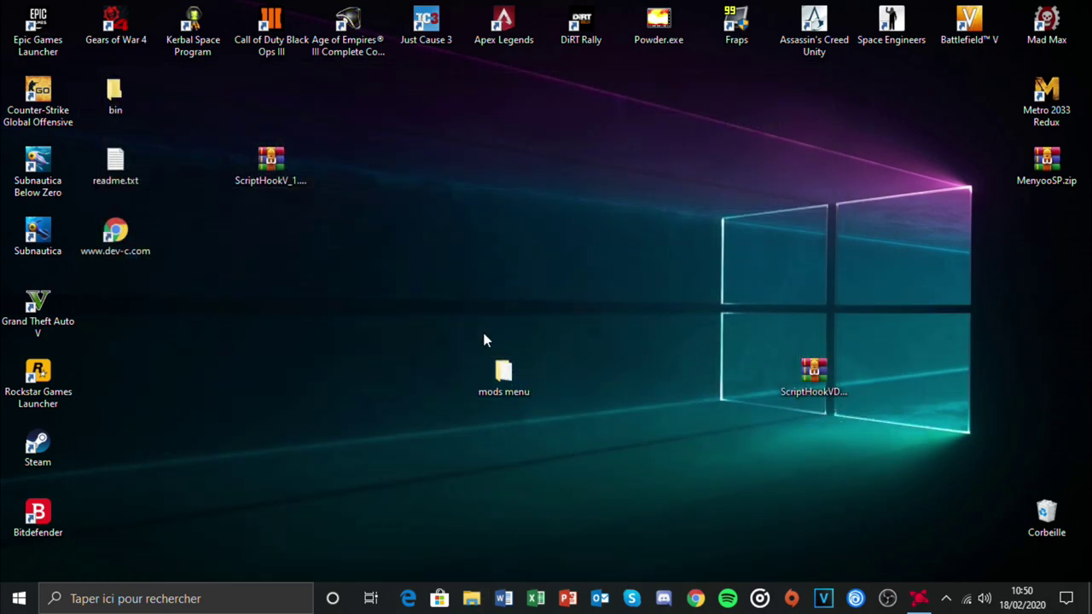
pyautogui.moveTo(126, 282); pyautogui.dragTo(1056, 520)
# Set the ScriptHookV archive aside below MenyooSP.zip and extract ScriptHookVDotNet.zip directly onto the desktop.
pyautogui.moveTo(270, 164); pyautogui.dragTo(1048, 240)
pyautogui.moveTo(793, 377); pyautogui.dragTo(275, 170)
pyautogui.rightClick(278, 177)
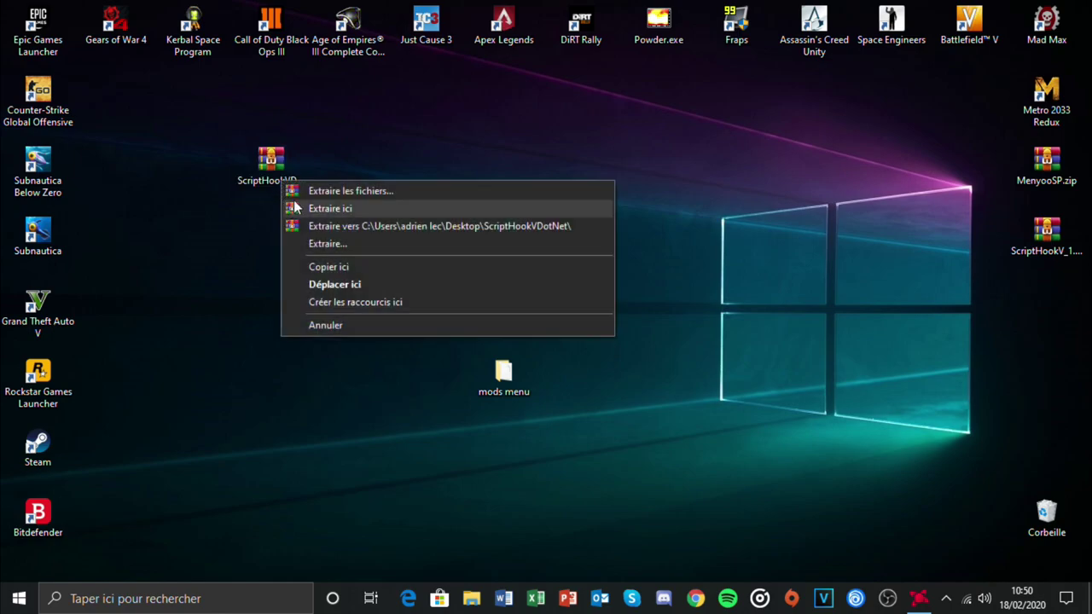
pyautogui.click(263, 161)
pyautogui.rightClick(266, 167)
pyautogui.click(322, 225)
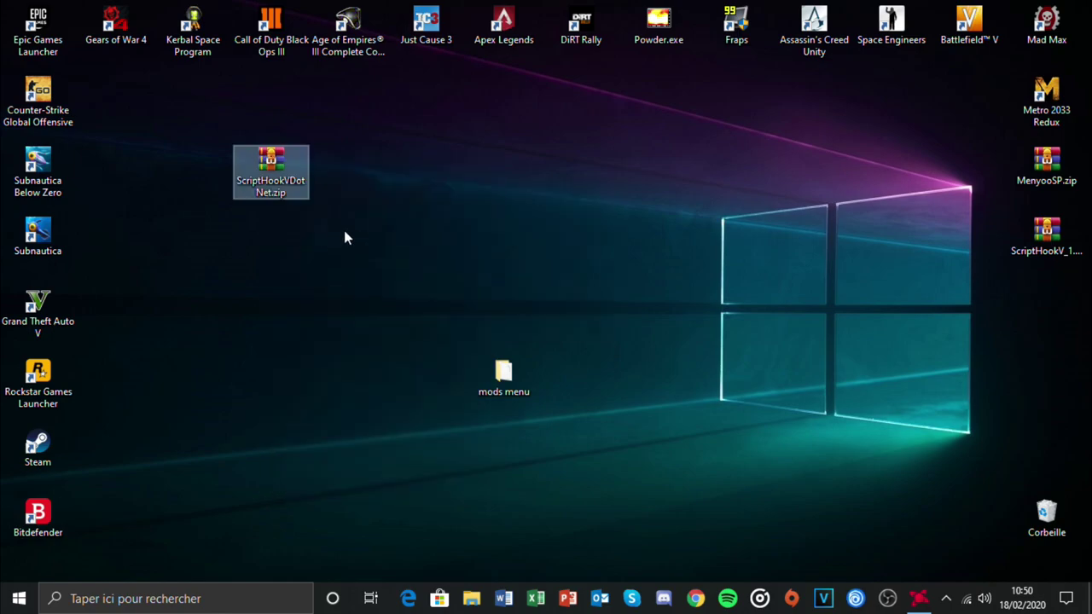
# Delete the leftover files extracted from ScriptHookVDotNet.zip from the desktop.
pyautogui.click(278, 329)
pyautogui.moveTo(108, 556); pyautogui.dragTo(232, 73)
pyautogui.moveTo(205, 103); pyautogui.dragTo(1042, 519)
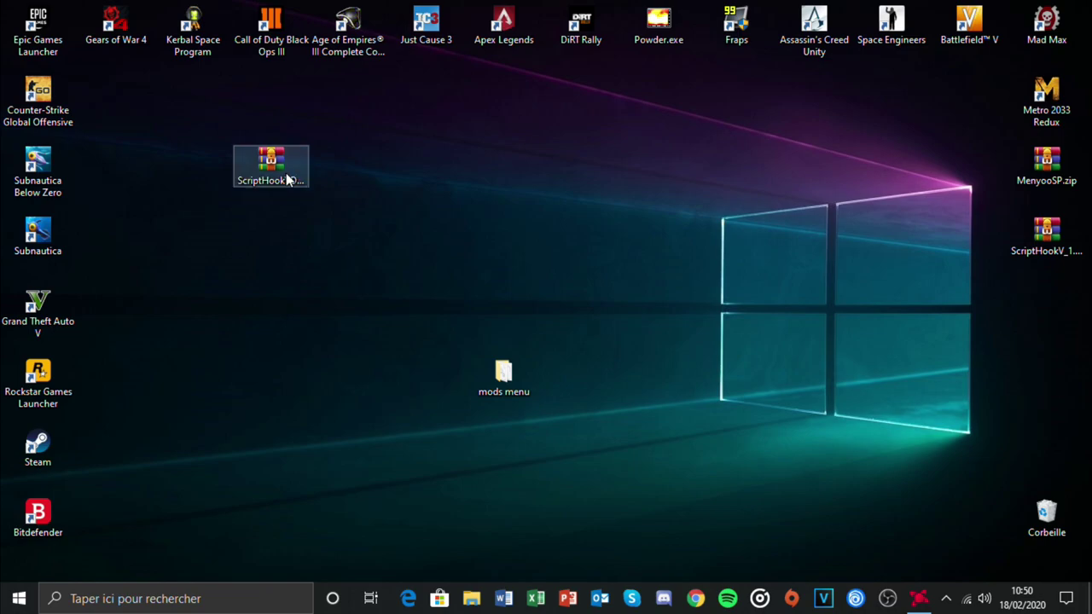
# Open ScriptHookVDotNet.zip and extract only ScriptHookVDotNet.asi and ScriptHookVDotNet2.dll onto the desktop.
pyautogui.doubleClick(288, 179)
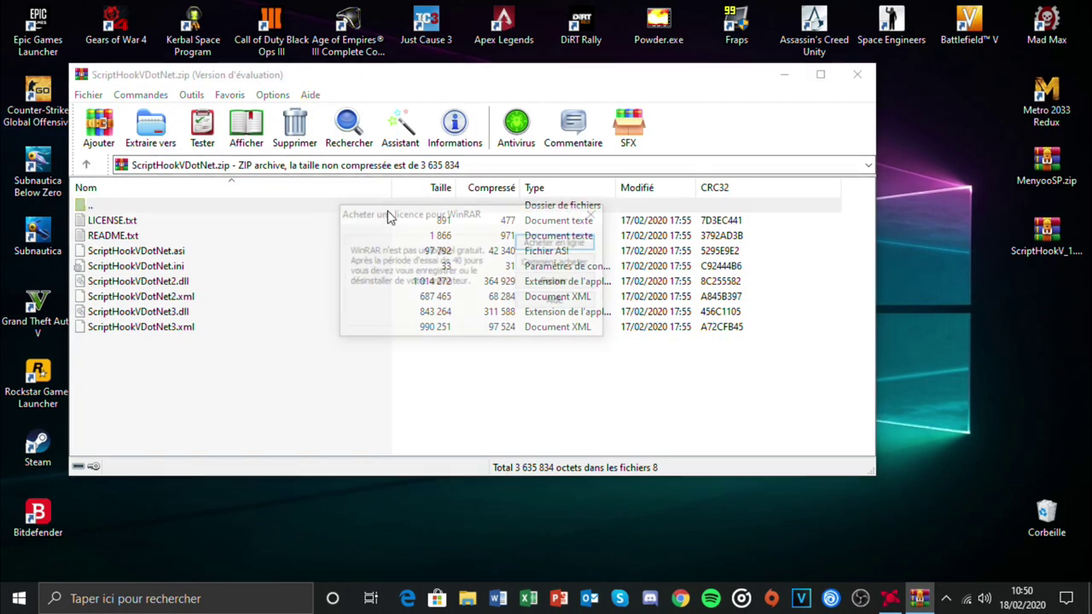
pyautogui.click(569, 281)
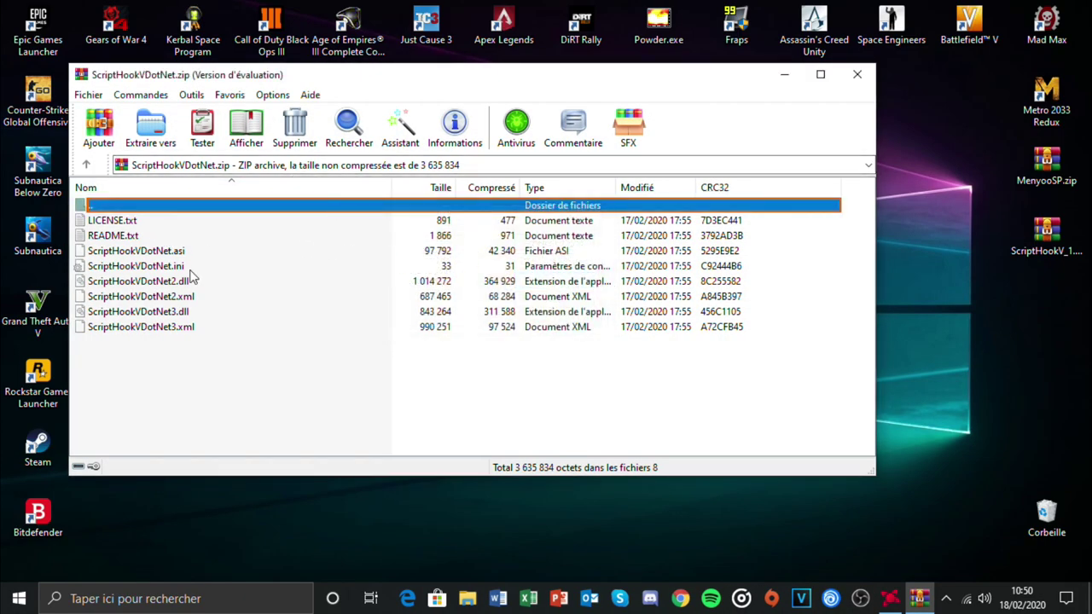
pyautogui.click(169, 253)
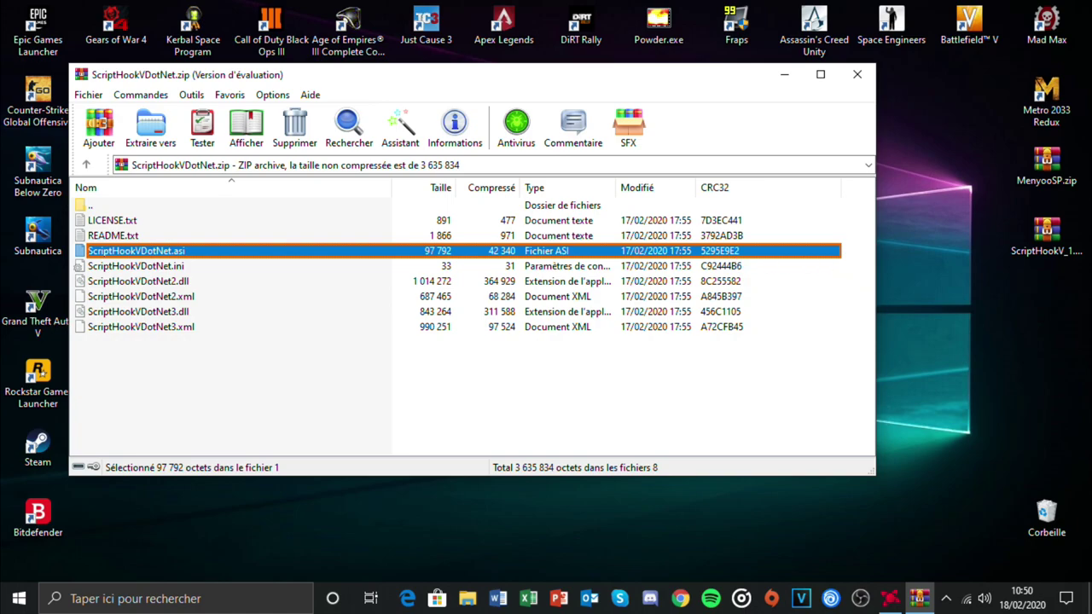
pyautogui.moveTo(137, 251); pyautogui.dragTo(965, 386)
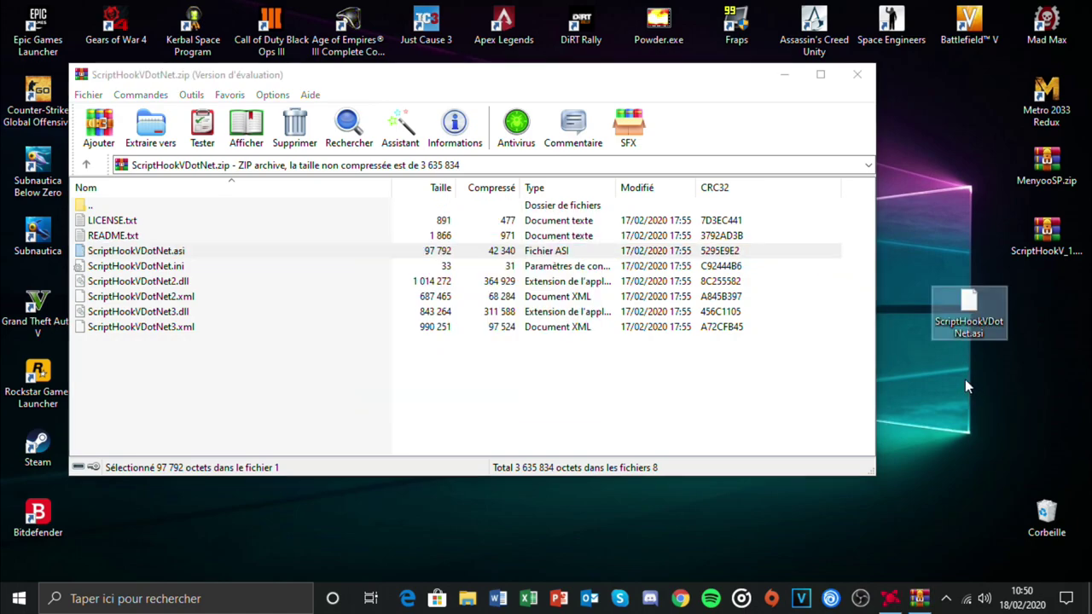
pyautogui.click(186, 284)
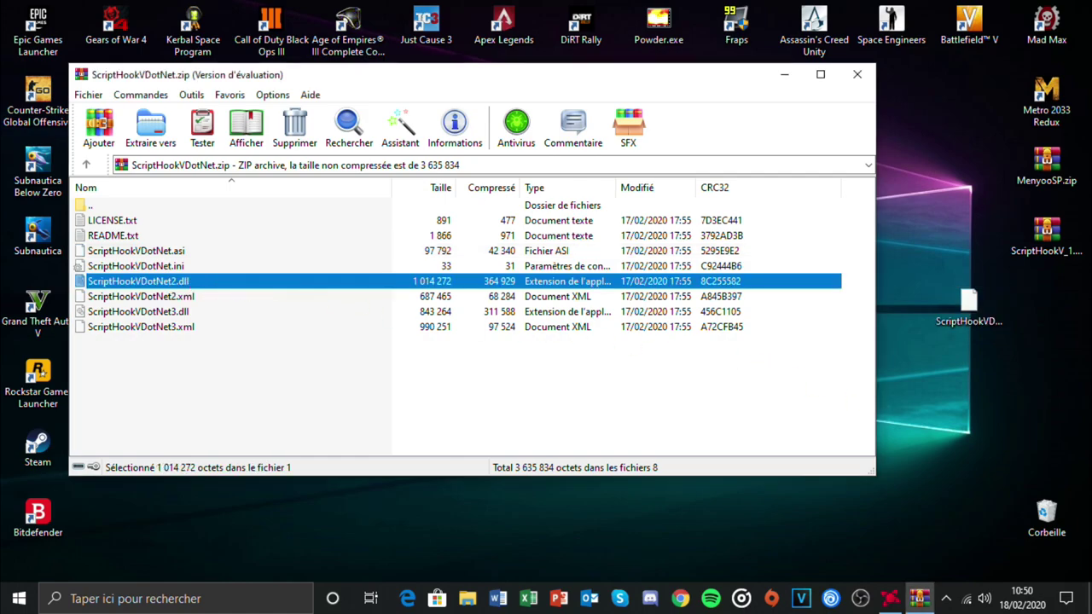
pyautogui.moveTo(186, 284); pyautogui.dragTo(925, 389)
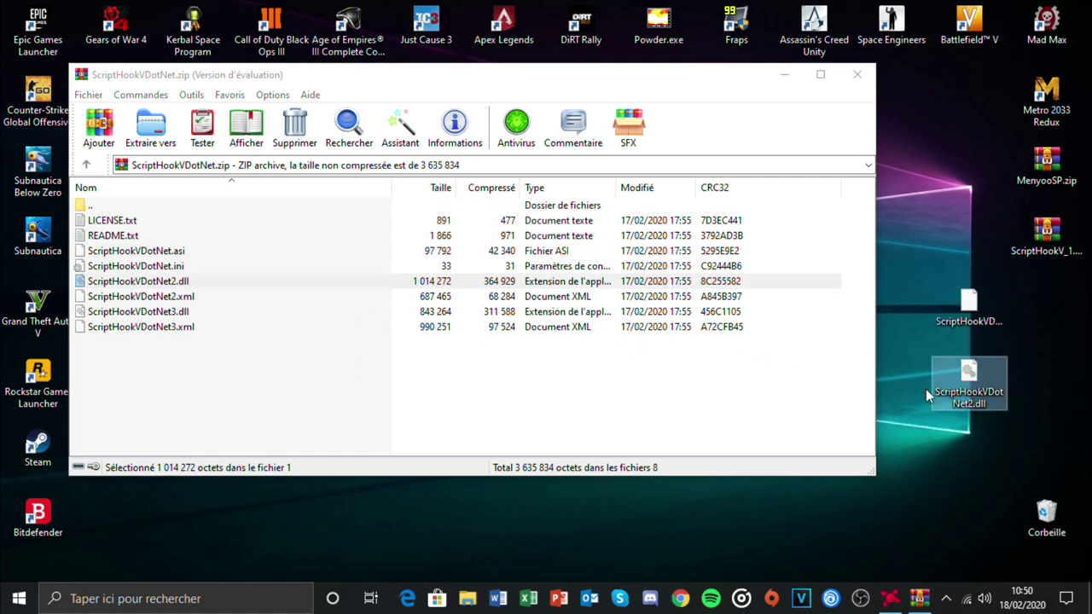
# Close the archive, set it aside below the ScriptHookV archive, and move the two extracted ScriptHookVDotNet files into the mods menu folder.
pyautogui.click(858, 75)
pyautogui.moveTo(281, 174); pyautogui.dragTo(303, 196)
pyautogui.moveTo(1089, 273); pyautogui.dragTo(1057, 298)
pyautogui.moveTo(1006, 440); pyautogui.dragTo(503, 374)
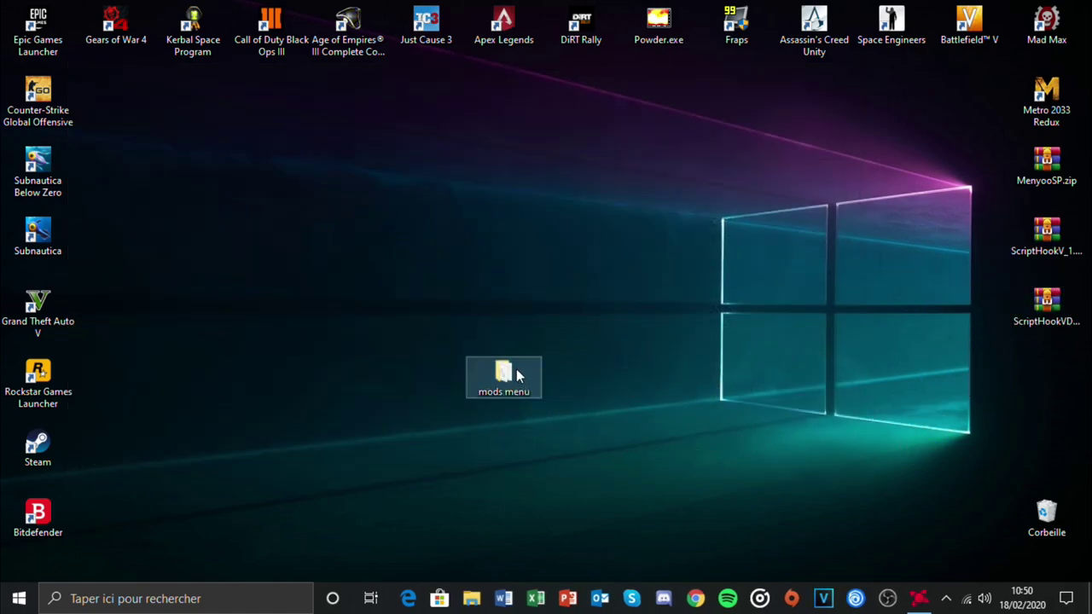
# Open the mods menu folder, review the gathered mod files, and minimize its window.
pyautogui.doubleClick(505, 374)
pyautogui.moveTo(433, 448); pyautogui.dragTo(419, 244)
pyautogui.click(763, 74)
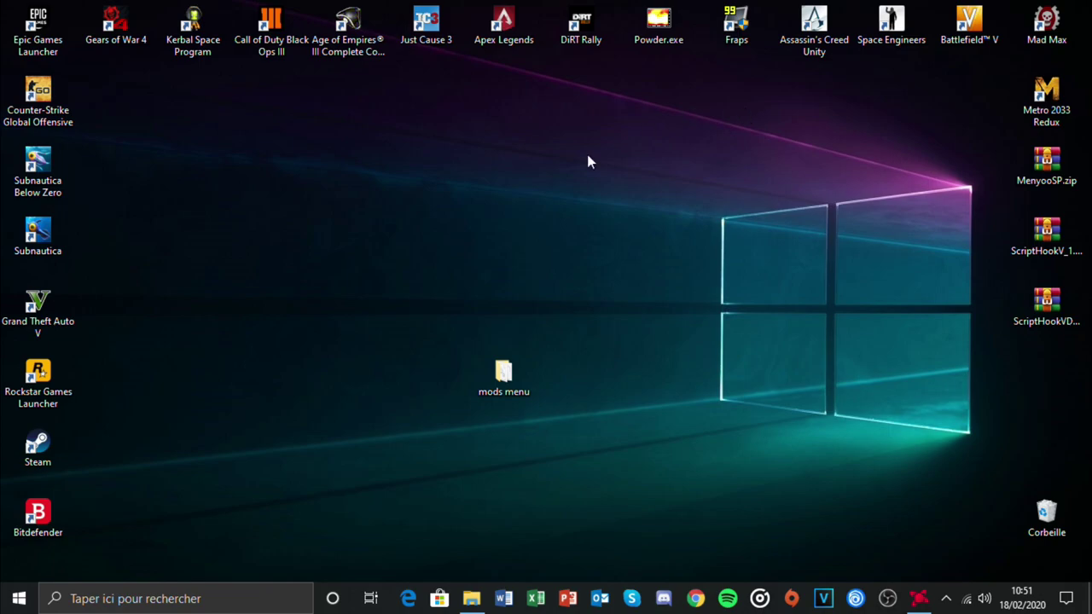
pyautogui.click(19, 598)
pyautogui.scroll(-4, 154, 345)
pyautogui.scroll(1, 171, 325)
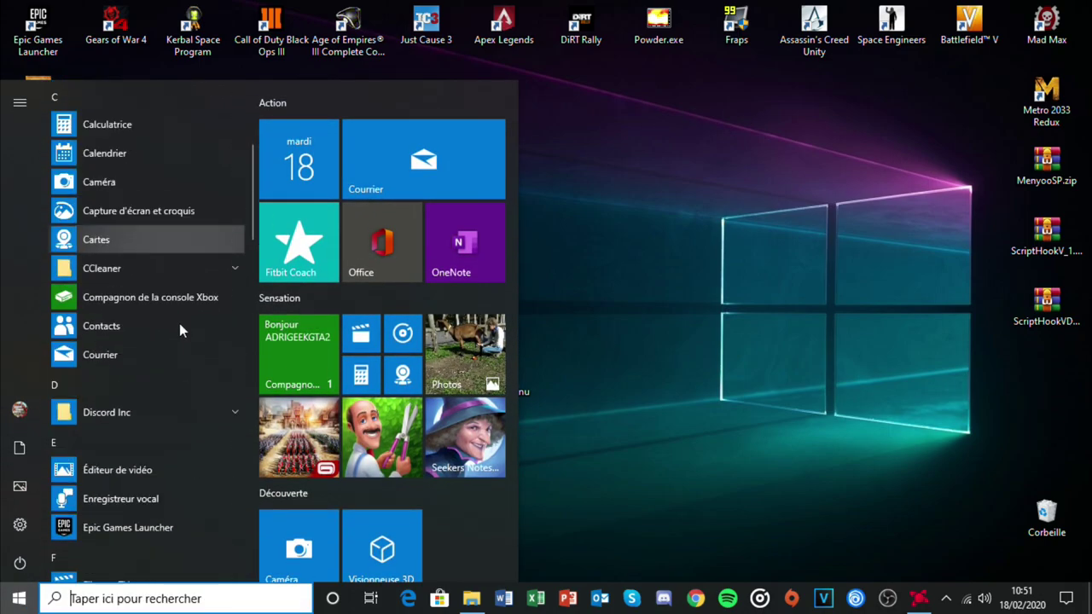
pyautogui.scroll(-3, 193, 319)
pyautogui.scroll(5, 203, 318)
pyautogui.scroll(-4, 224, 317)
pyautogui.scroll(4, 224, 317)
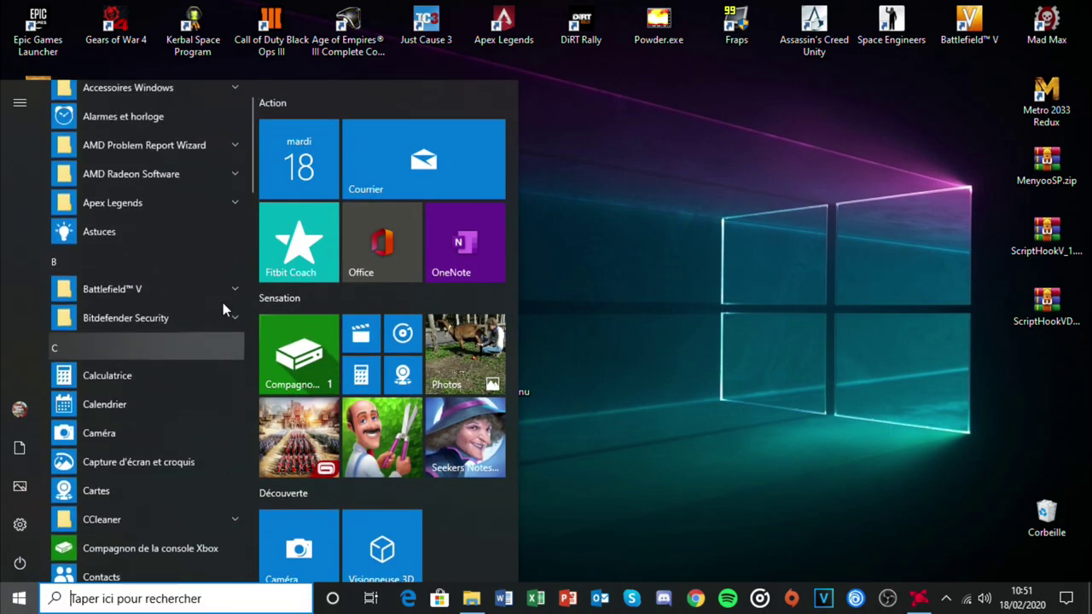
pyautogui.click(720, 326)
pyautogui.click(19, 598)
pyautogui.scroll(-5, 174, 403)
pyautogui.scroll(5, 174, 403)
pyautogui.click(679, 400)
pyautogui.click(14, 602)
pyautogui.scroll(-3, 256, 432)
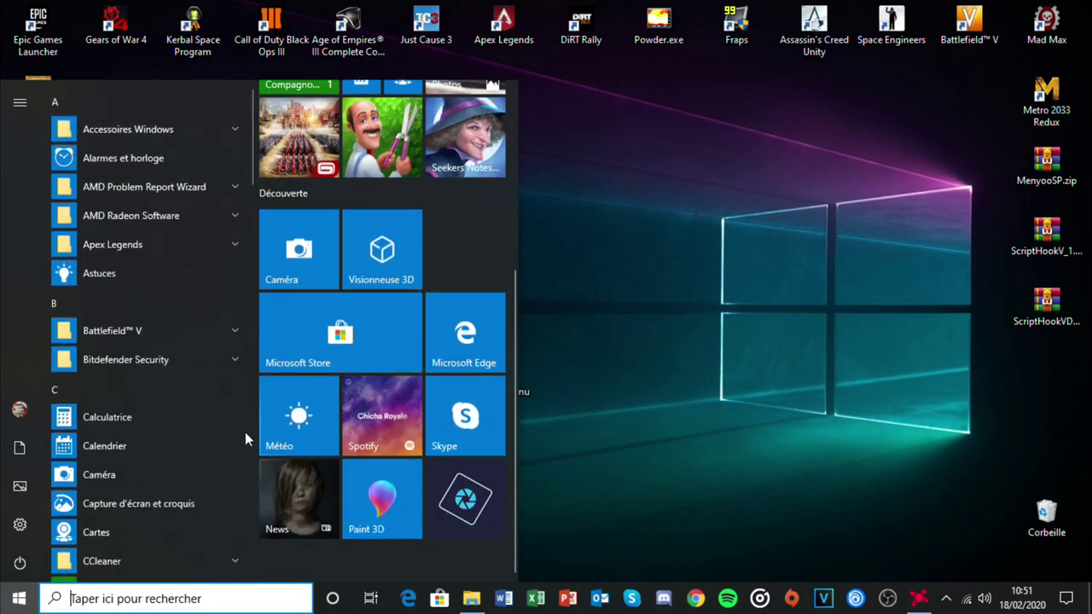
pyautogui.scroll(3, 408, 399)
pyautogui.scroll(-4, 182, 390)
pyautogui.scroll(4, 184, 386)
pyautogui.click(643, 371)
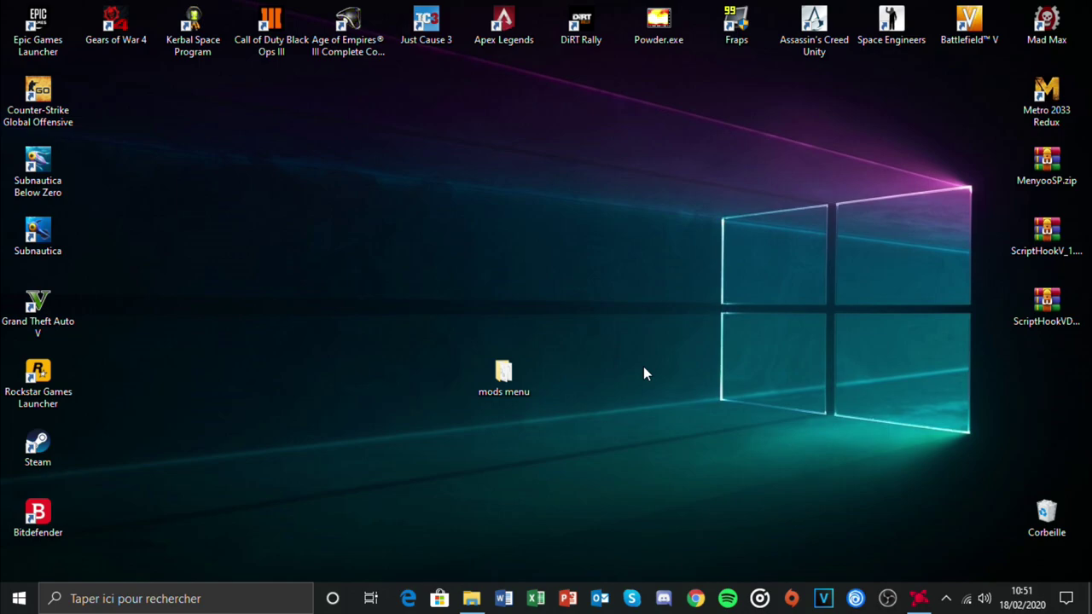
pyautogui.click(13, 600)
pyautogui.click(753, 391)
pyautogui.click(15, 600)
pyautogui.click(713, 386)
pyautogui.click(14, 599)
pyautogui.click(799, 386)
pyautogui.click(14, 599)
pyautogui.click(675, 427)
pyautogui.press('super')
pyautogui.scroll(-4, 223, 442)
pyautogui.scroll(4, 224, 442)
pyautogui.click(747, 418)
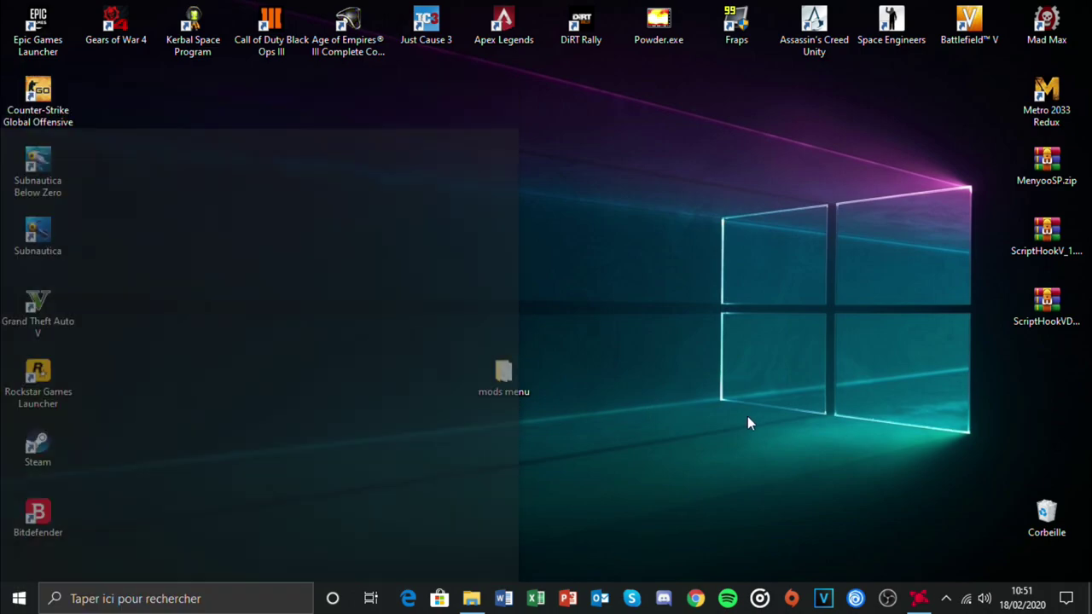
# Duplicate the mods menu folder on the desktop and stack the copy and the original below the Assassin's Creed Unity shortcut.
pyautogui.rightClick(530, 394)
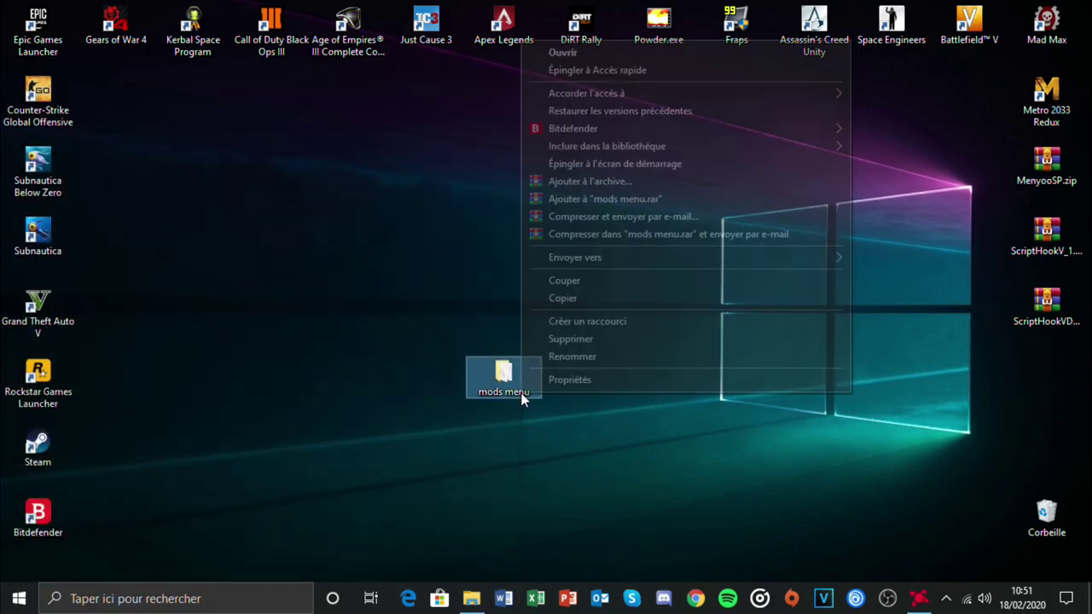
pyautogui.click(565, 297)
pyautogui.rightClick(354, 281)
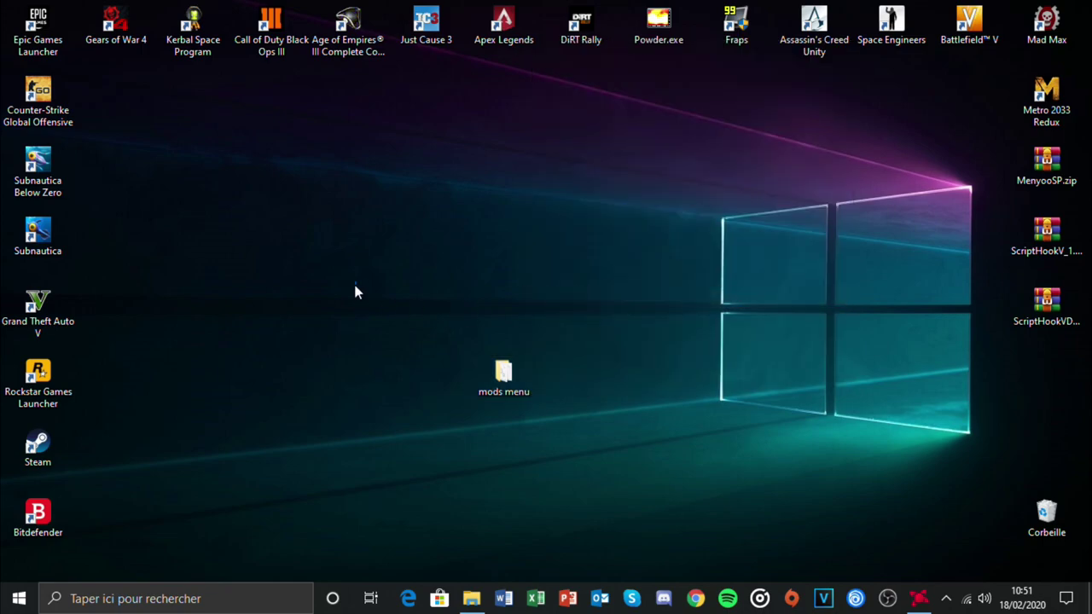
pyautogui.click(397, 378)
pyautogui.moveTo(348, 239); pyautogui.dragTo(812, 96)
pyautogui.moveTo(503, 375); pyautogui.dragTo(816, 173)
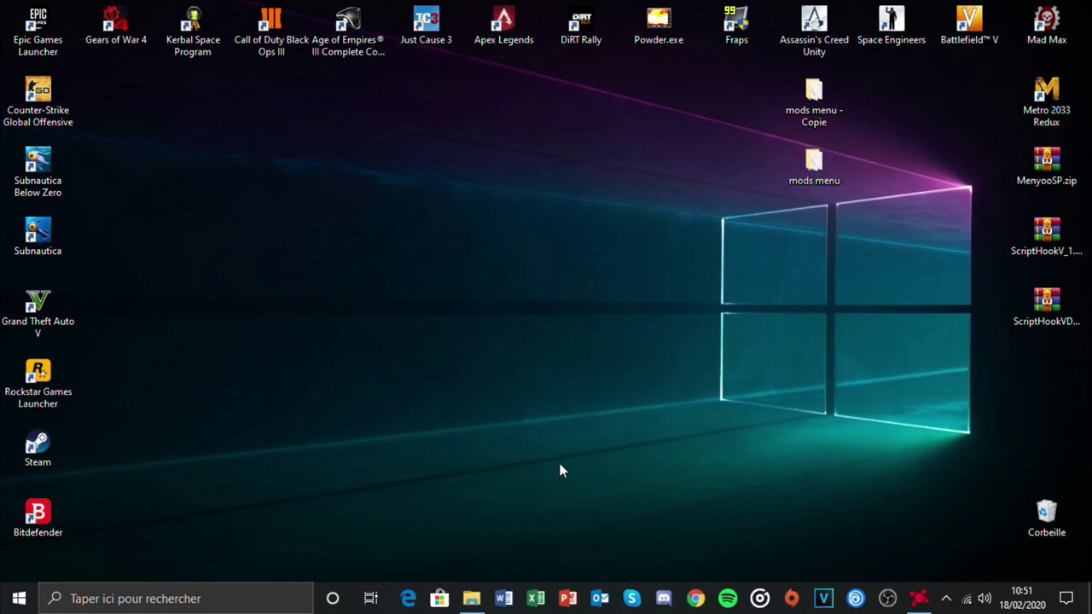
# Go to the game's installation folder at Disque local (C:) > Programmes > Rockstar Games > Grand Theft Auto V.
pyautogui.click(469, 598)
pyautogui.scroll(-2, 175, 467)
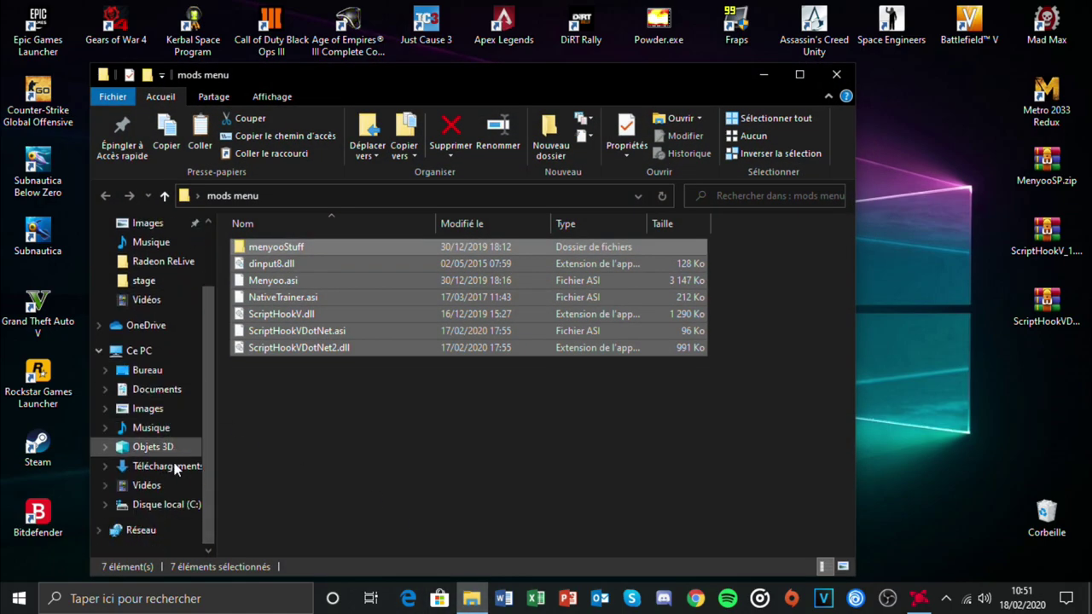
pyautogui.click(175, 510)
pyautogui.doubleClick(311, 313)
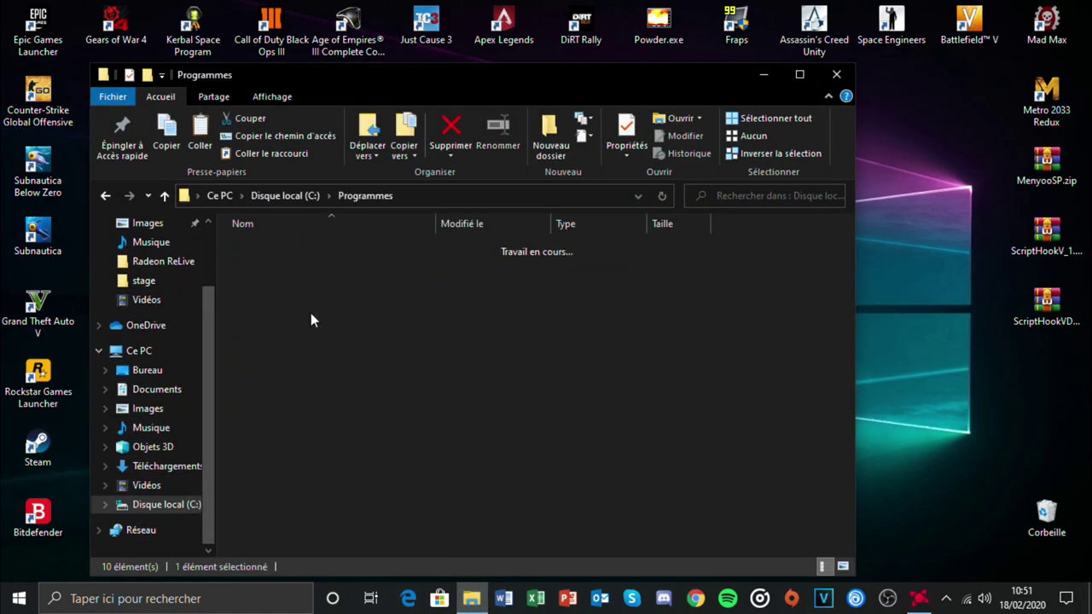
pyautogui.doubleClick(301, 365)
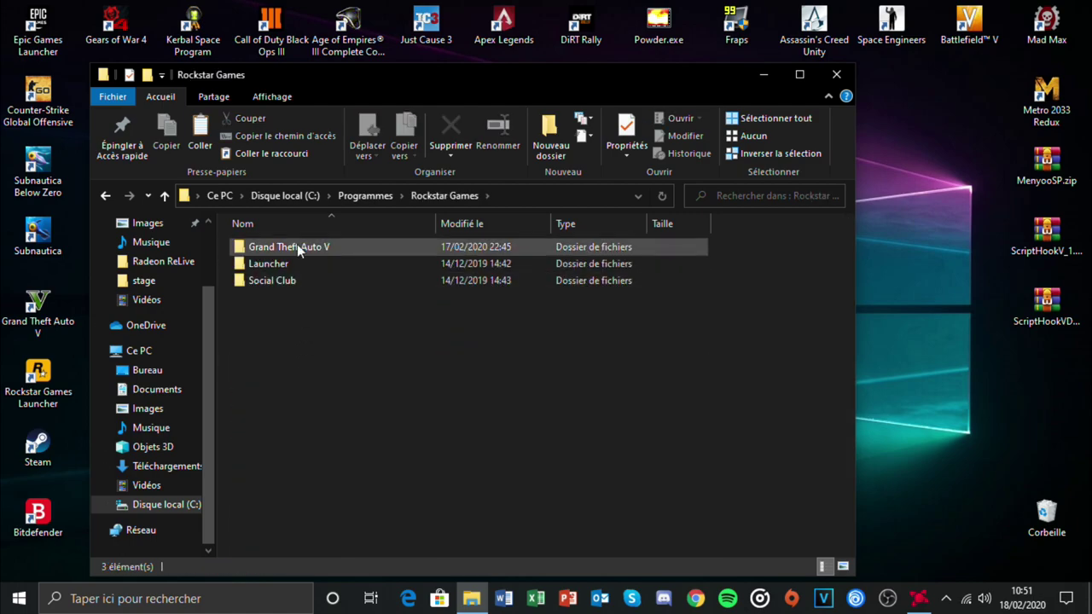
pyautogui.doubleClick(290, 246)
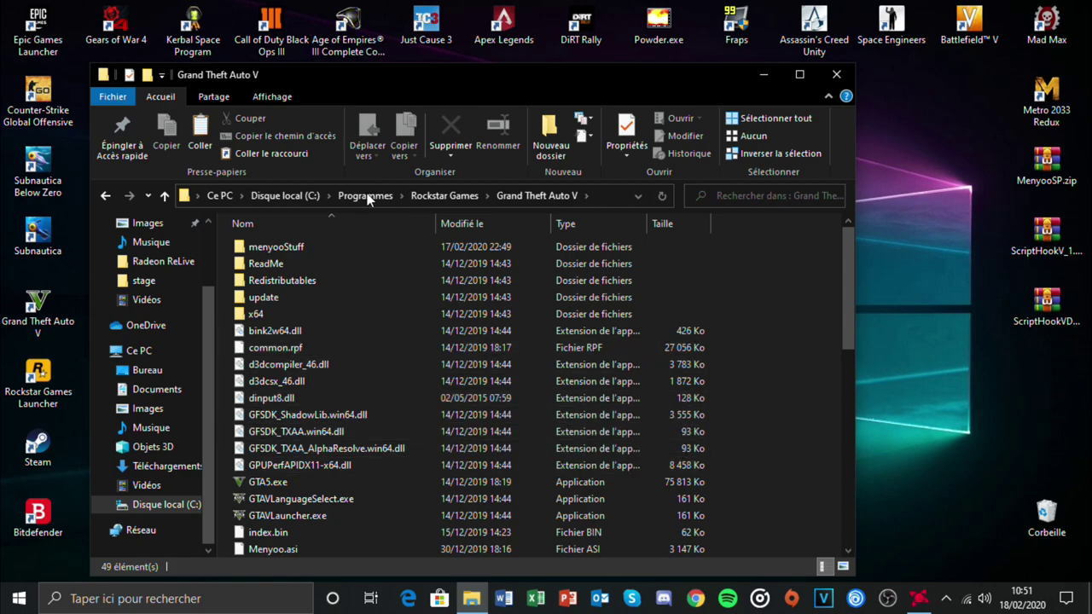
# Open the mods menu - Copie folder and arrange its window beside the Grand Theft Auto V folder.
pyautogui.moveTo(657, 81); pyautogui.dragTo(498, 130)
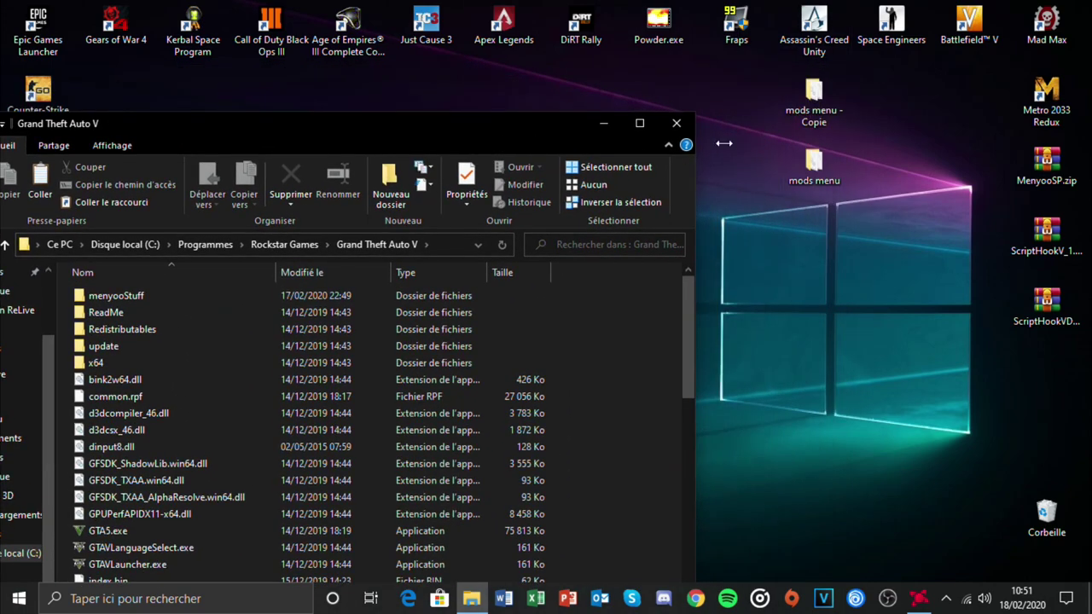
pyautogui.doubleClick(794, 98)
pyautogui.moveTo(458, 20); pyautogui.dragTo(920, 182)
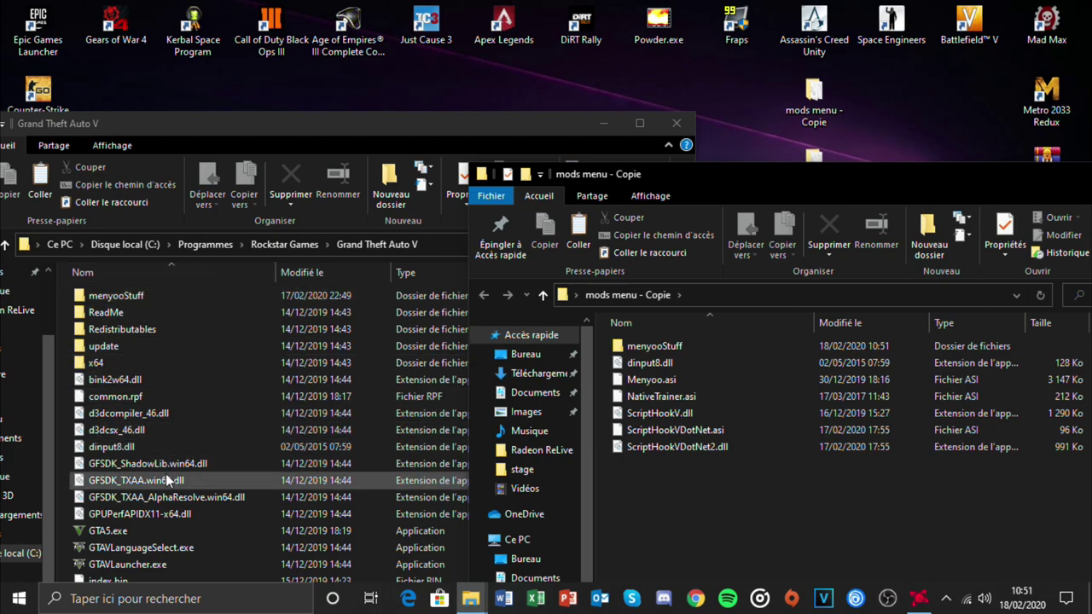
# Compare menyooStuff and dinput8.dll in the Grand Theft Auto V folder with the copied mod files, and close both folder windows.
pyautogui.click(169, 296)
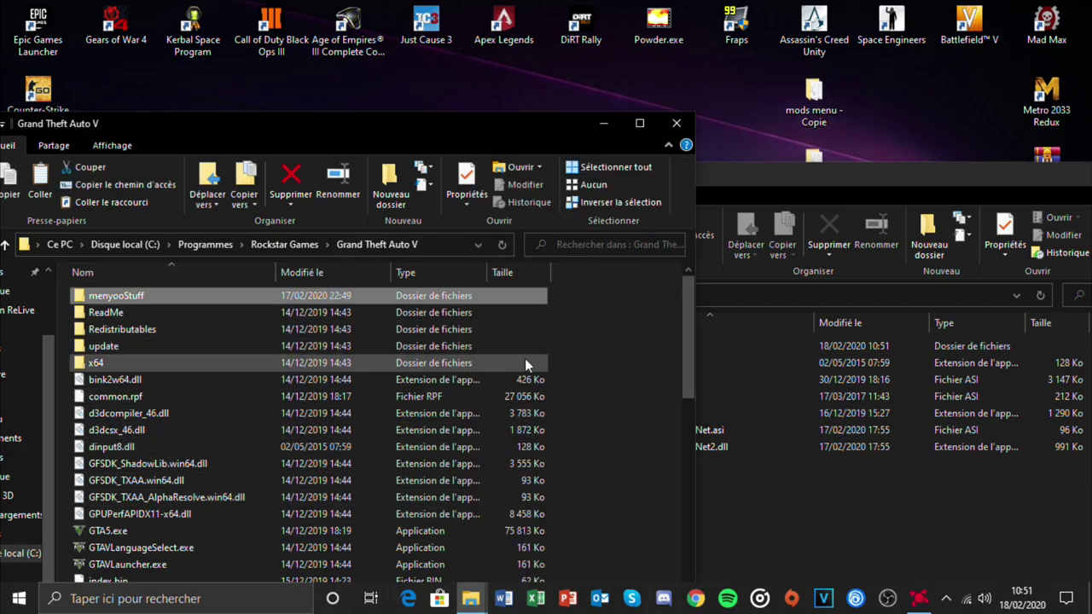
pyautogui.click(859, 197)
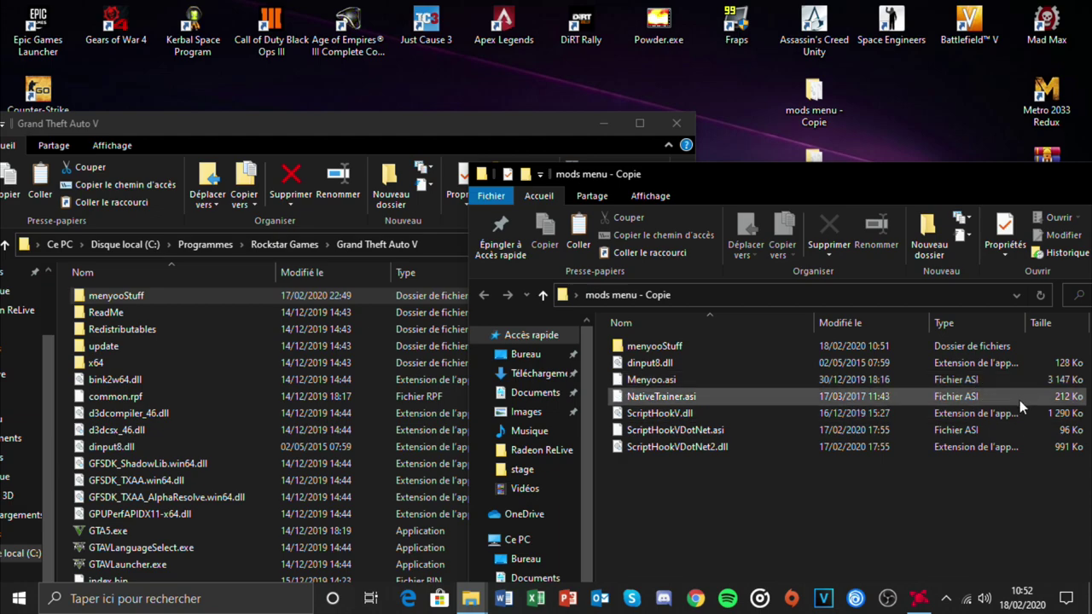
pyautogui.click(447, 126)
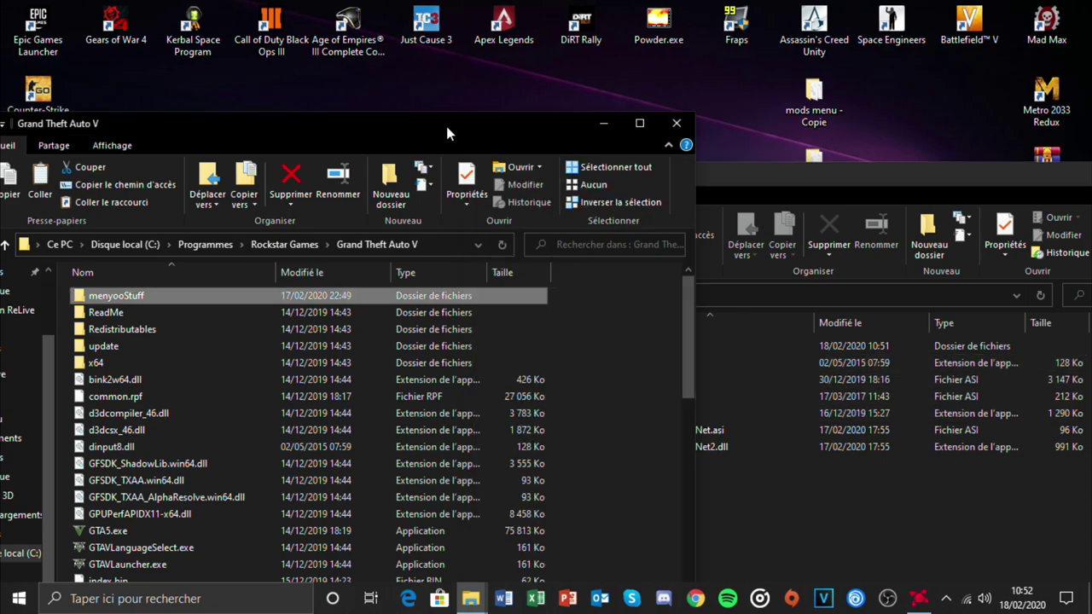
pyautogui.click(535, 450)
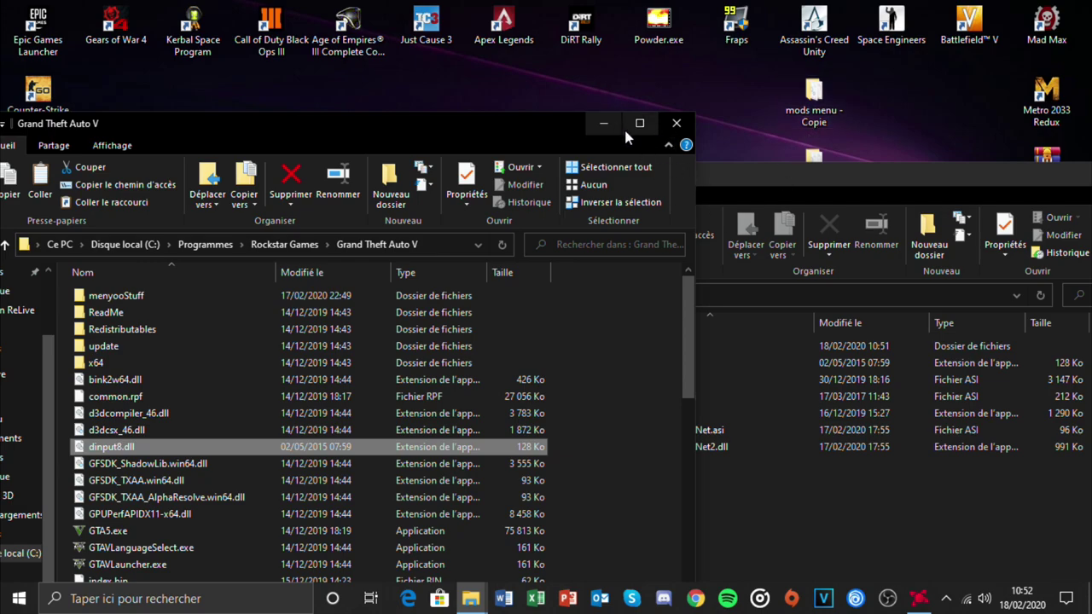
pyautogui.moveTo(721, 171)
pyautogui.mouseDown()
pyautogui.moveTo(673, 175)
pyautogui.moveTo(853, 187)
pyautogui.moveTo(506, 151)
pyautogui.mouseUp()
pyautogui.moveTo(673, 139); pyautogui.dragTo(559, 97)
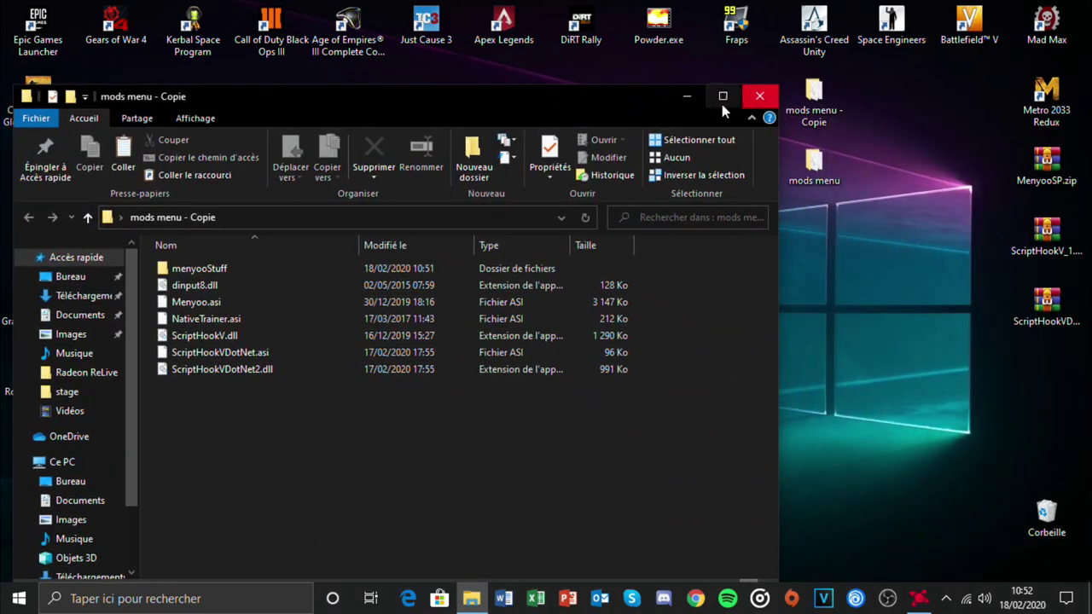
pyautogui.click(759, 99)
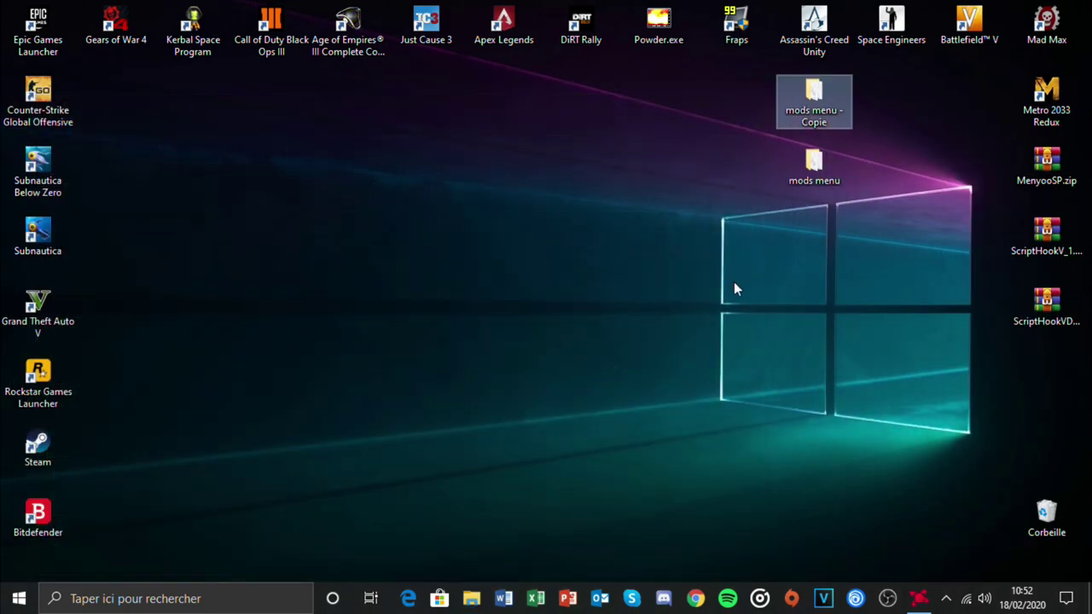
# Move the mods menu and mods menu - Copie folders next to the Metro 2033 Redux and MenyooSP.zip icons.
pyautogui.moveTo(733, 287); pyautogui.dragTo(840, 85)
pyautogui.moveTo(826, 151); pyautogui.dragTo(981, 150)
pyautogui.click(861, 262)
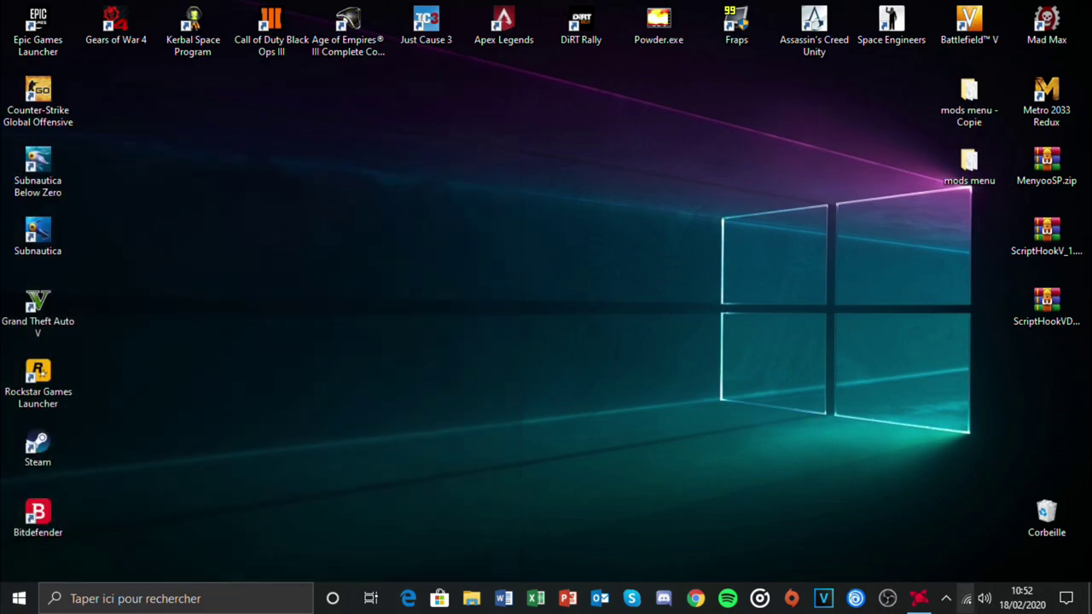
pyautogui.click(946, 598)
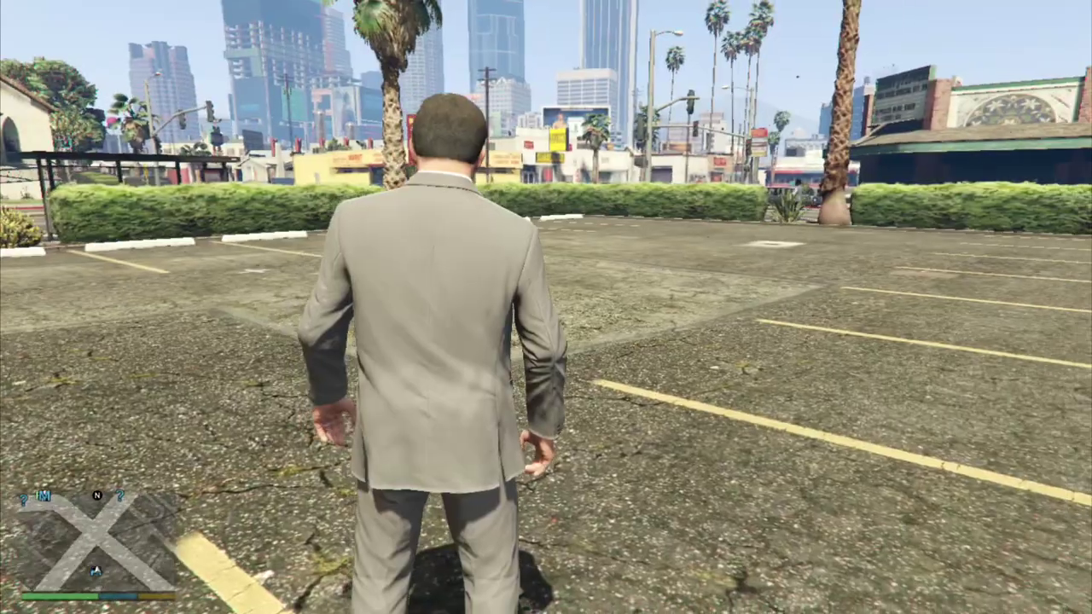
pyautogui.press('w')
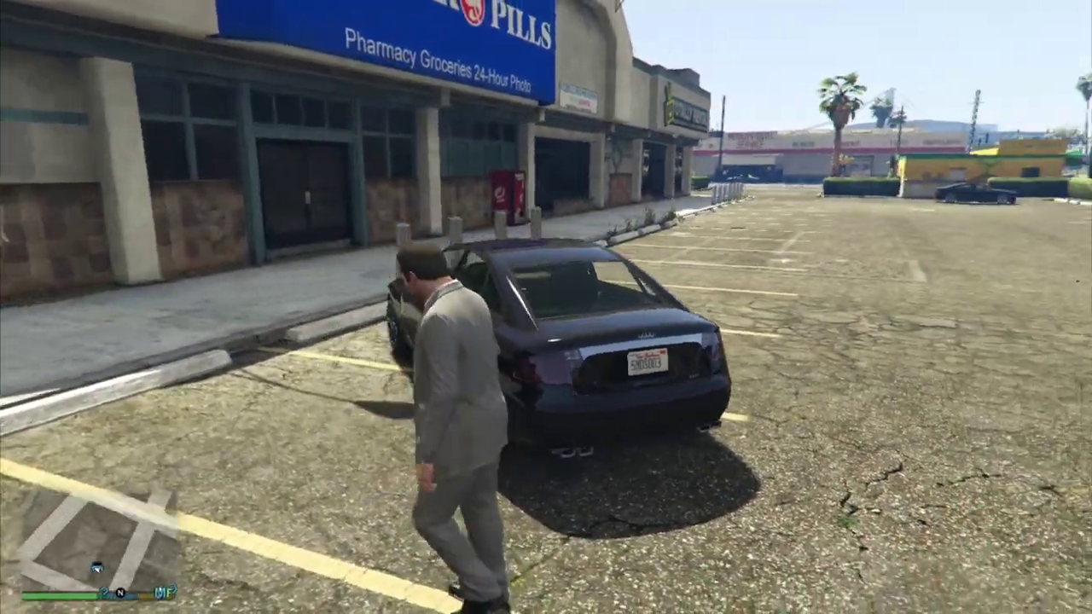
pyautogui.press('w')
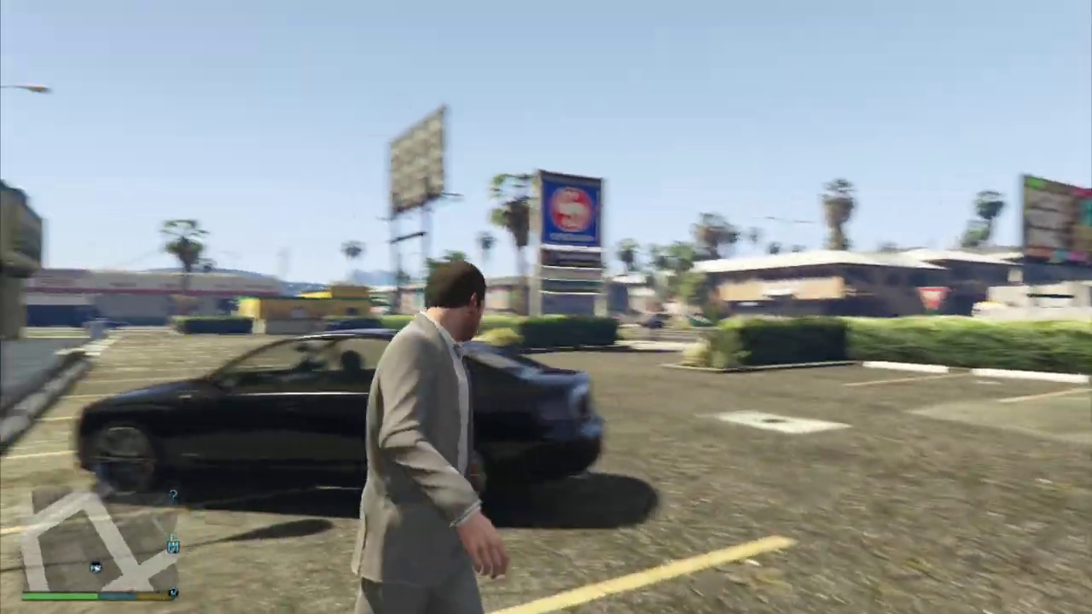
pyautogui.press('a')
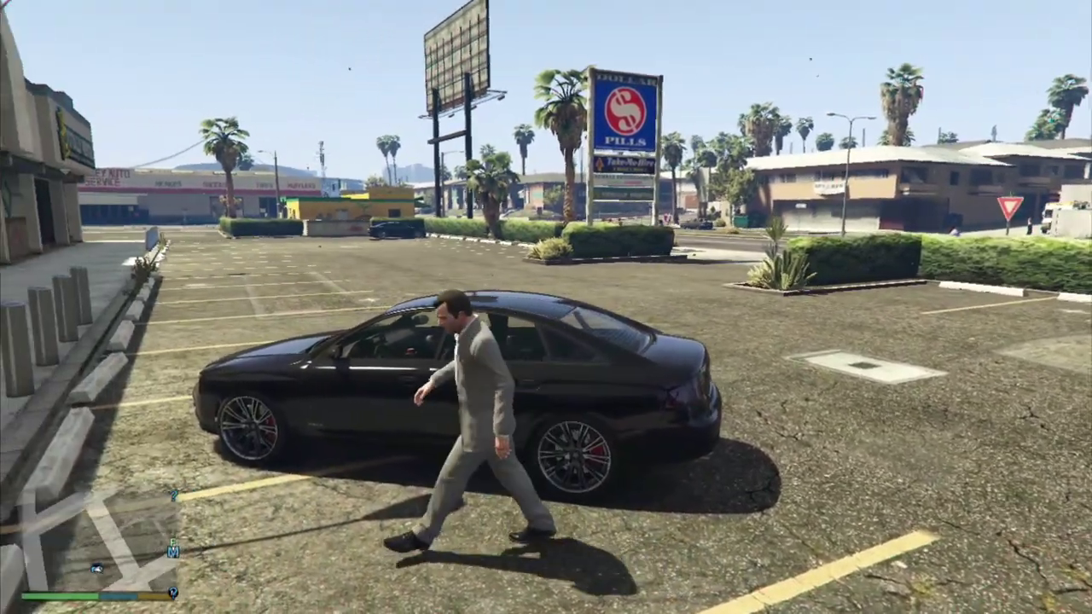
pyautogui.press('w')
pyautogui.press('w')
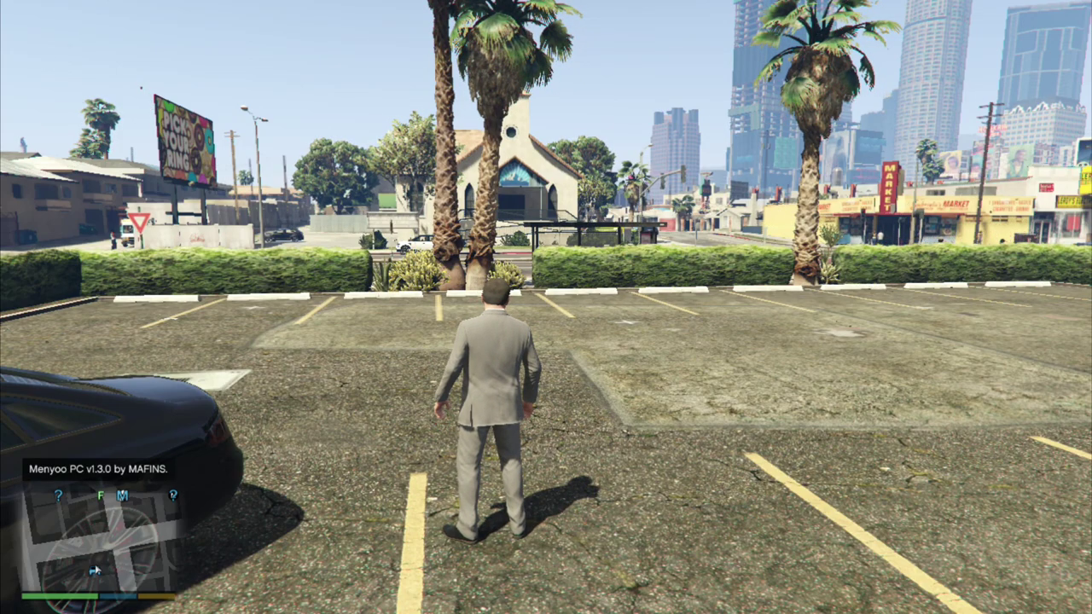
# Open the Menyoo mod menu in Grand Theft Auto V.
pyautogui.press('F8')
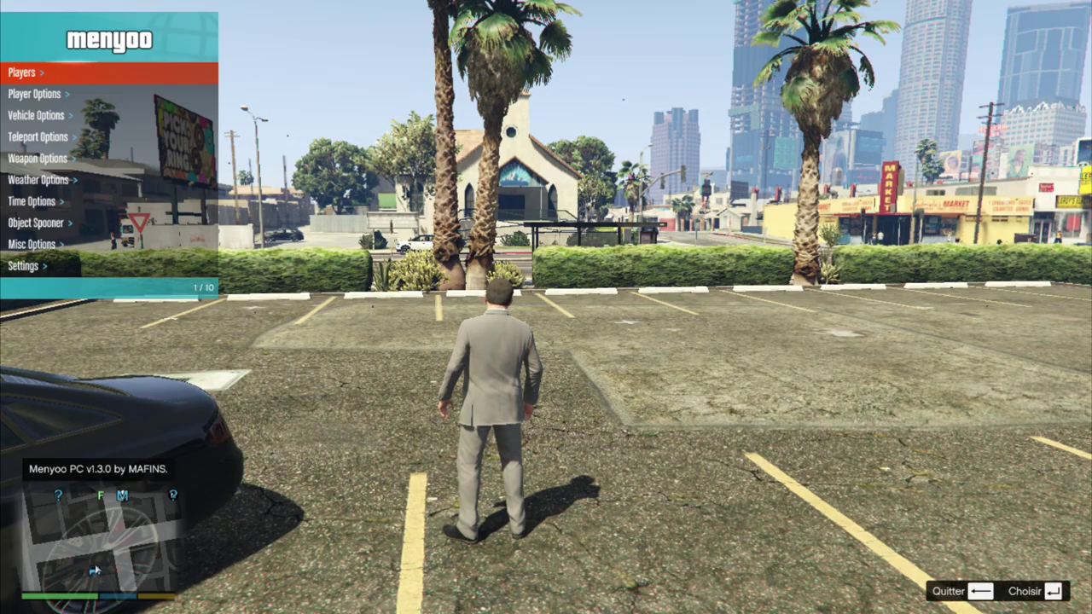
# Close and reopen the Menyoo menu, look through the Vehicle Options submenu, and leave the menu.
pyautogui.press('F8')
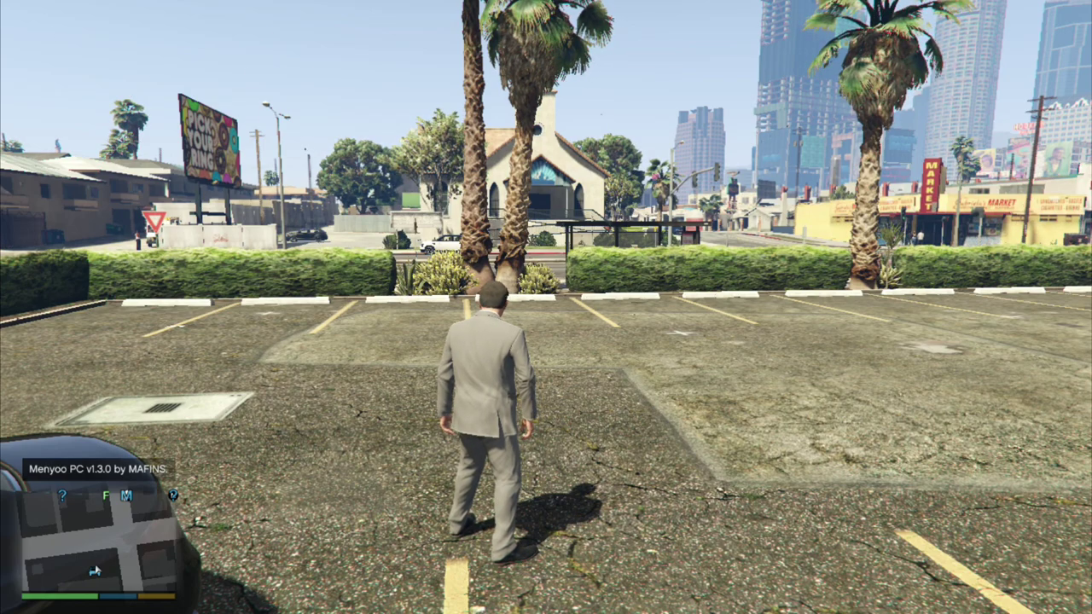
pyautogui.press('F8')
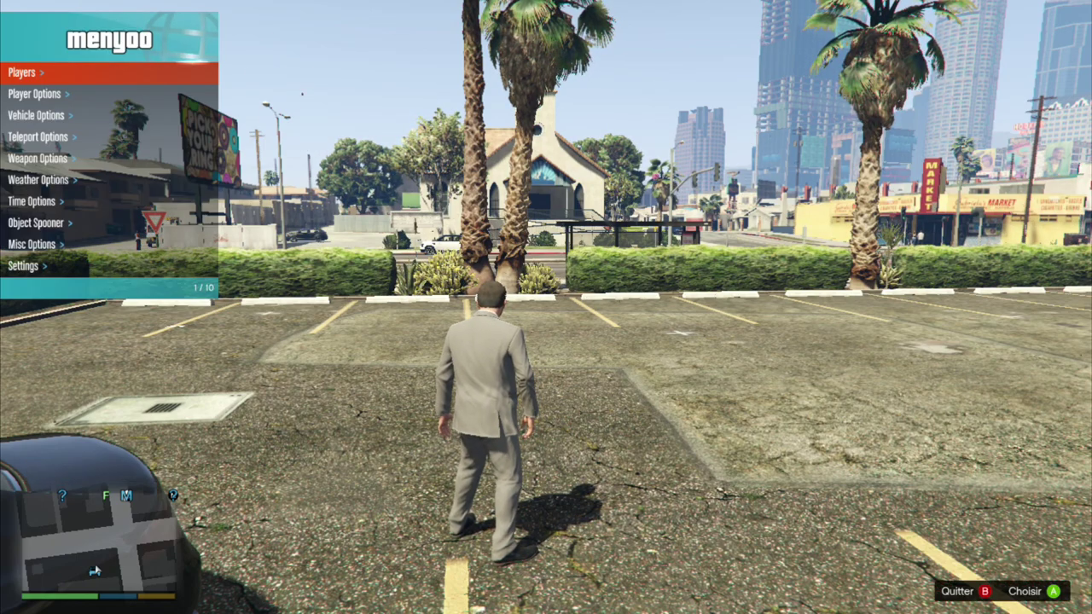
pyautogui.press('Return')
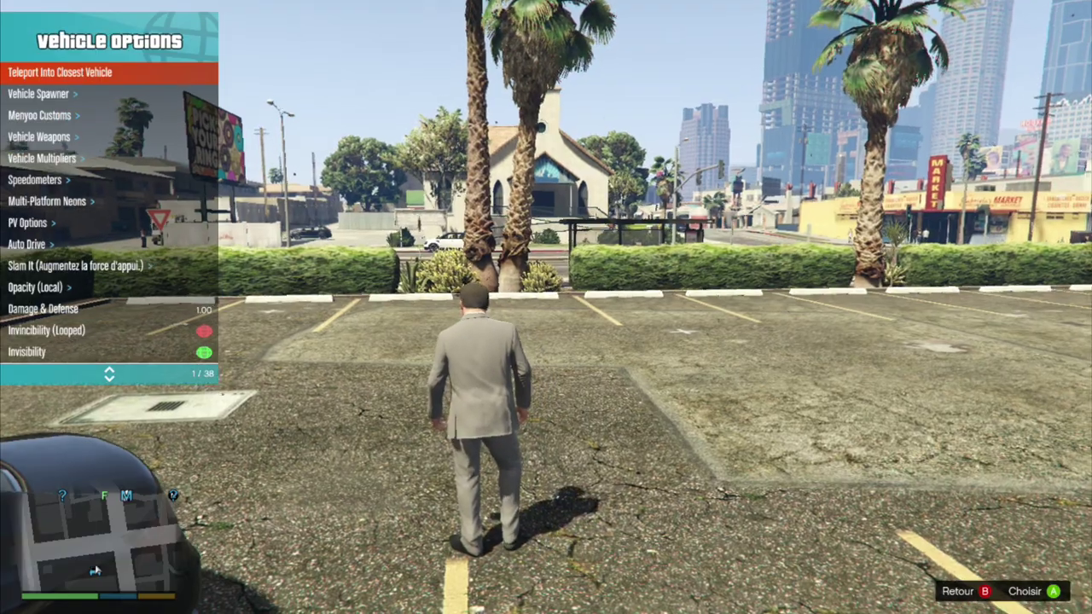
pyautogui.press('BackSpace')
pyautogui.press('BackSpace')
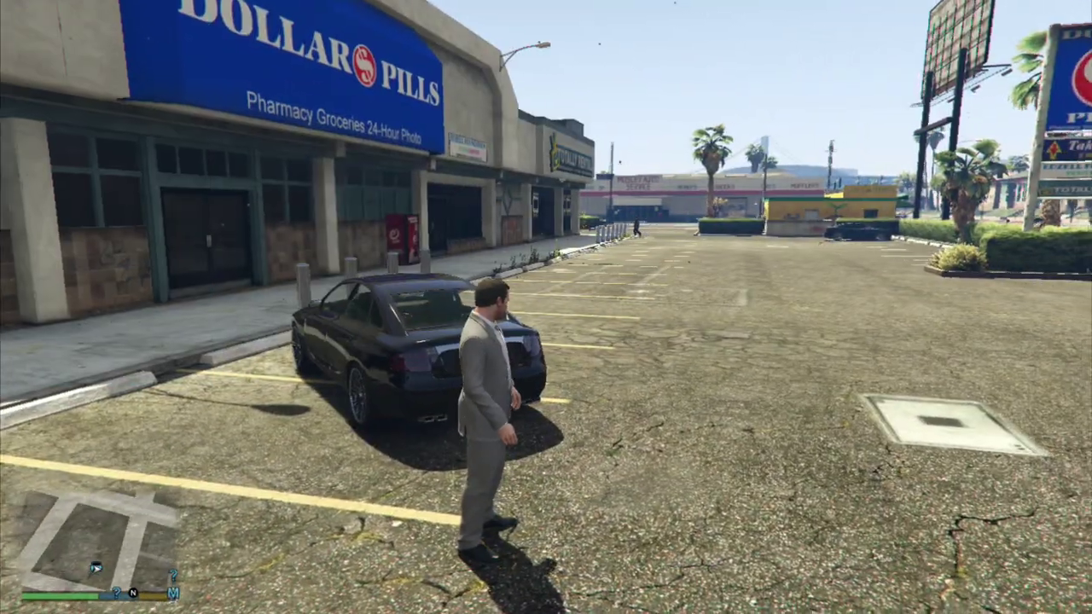
# Run the character across the parking lot, take cover by the hedge, and return to the parked black car.
pyautogui.press('w')
pyautogui.press('w')
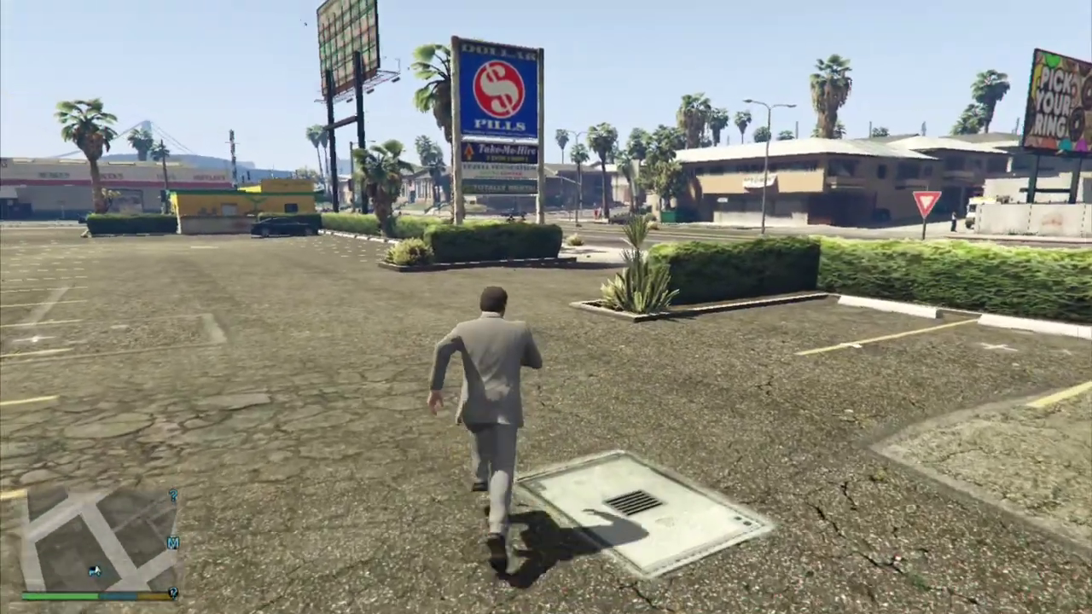
pyautogui.press('w')
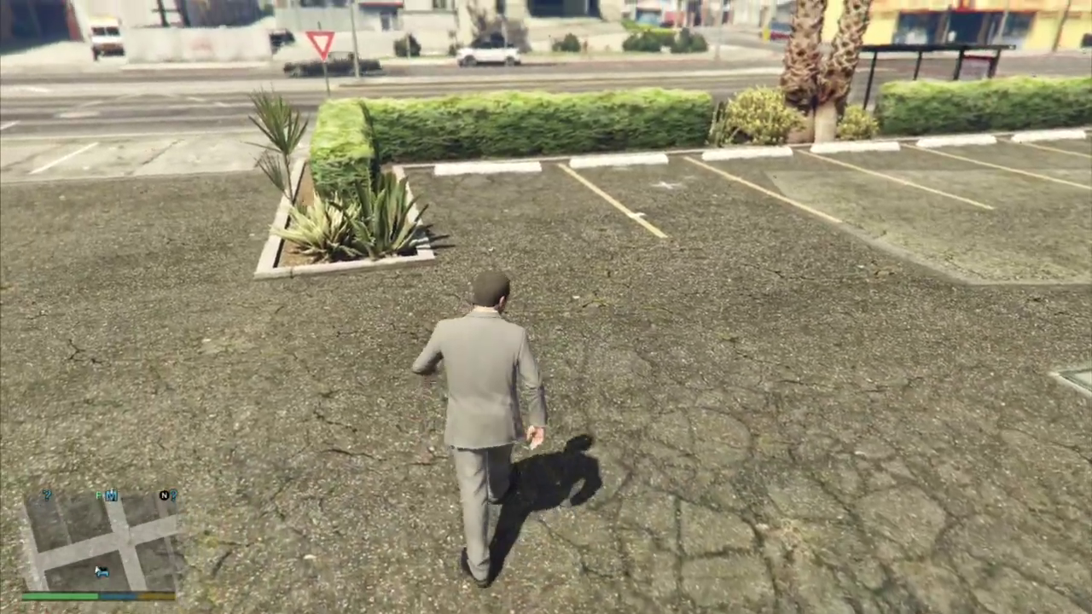
pyautogui.press('q')
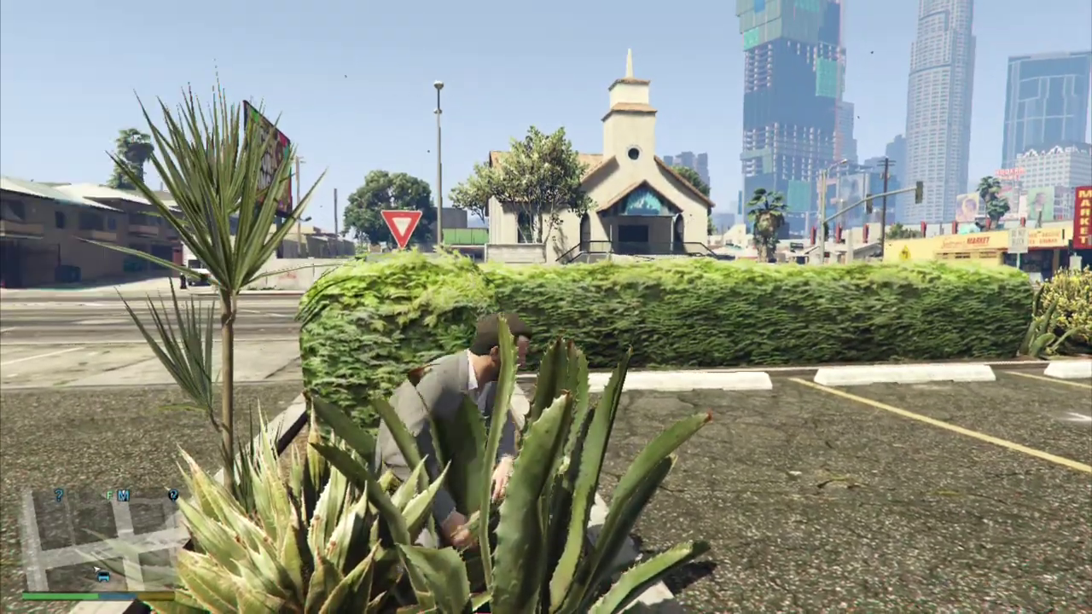
pyautogui.press('w')
pyautogui.press('ctrl')
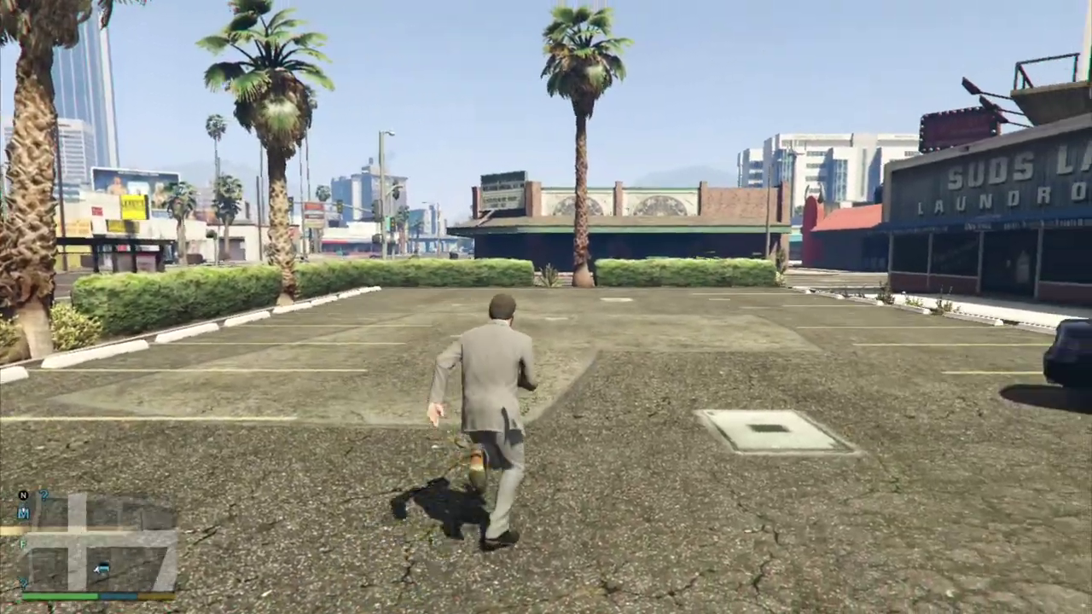
pyautogui.press('w')
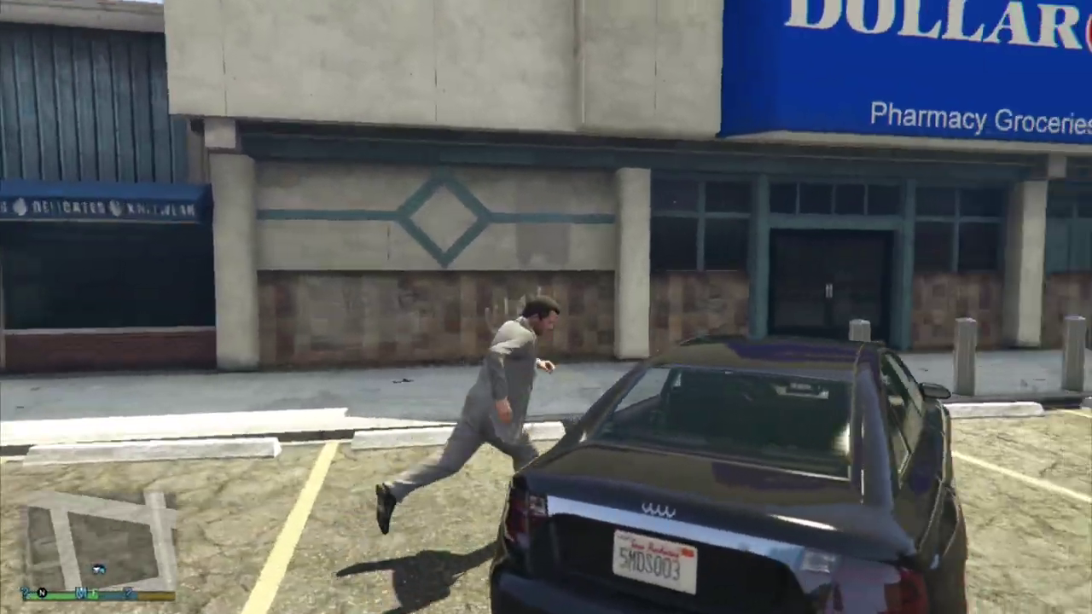
# Get into the black Obey Tailgater and drive it to the parking lot exit facing the church.
pyautogui.press('f')
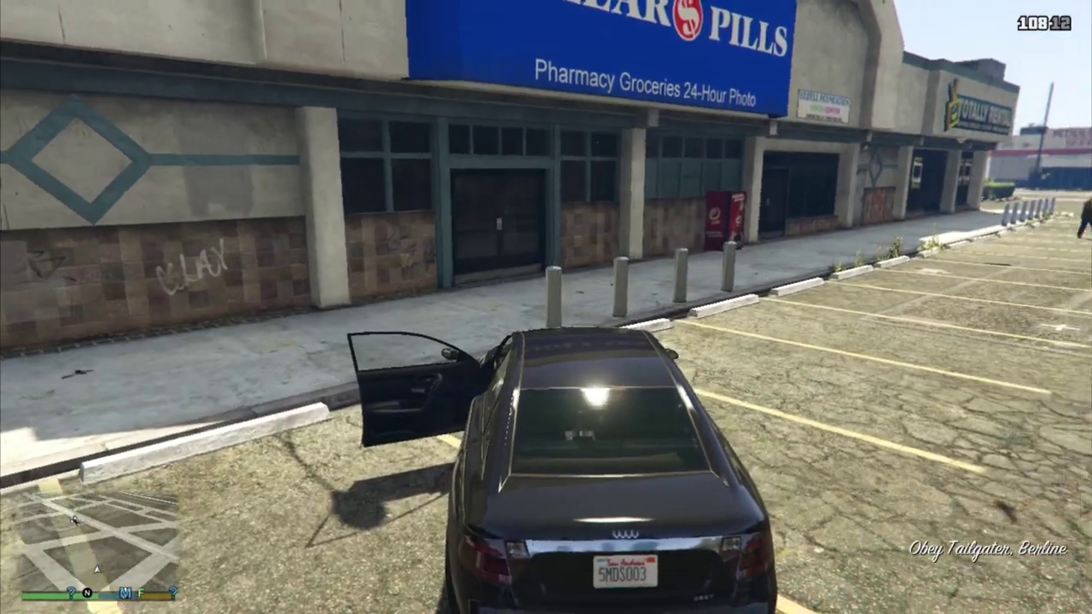
pyautogui.press('w')
pyautogui.press('d')
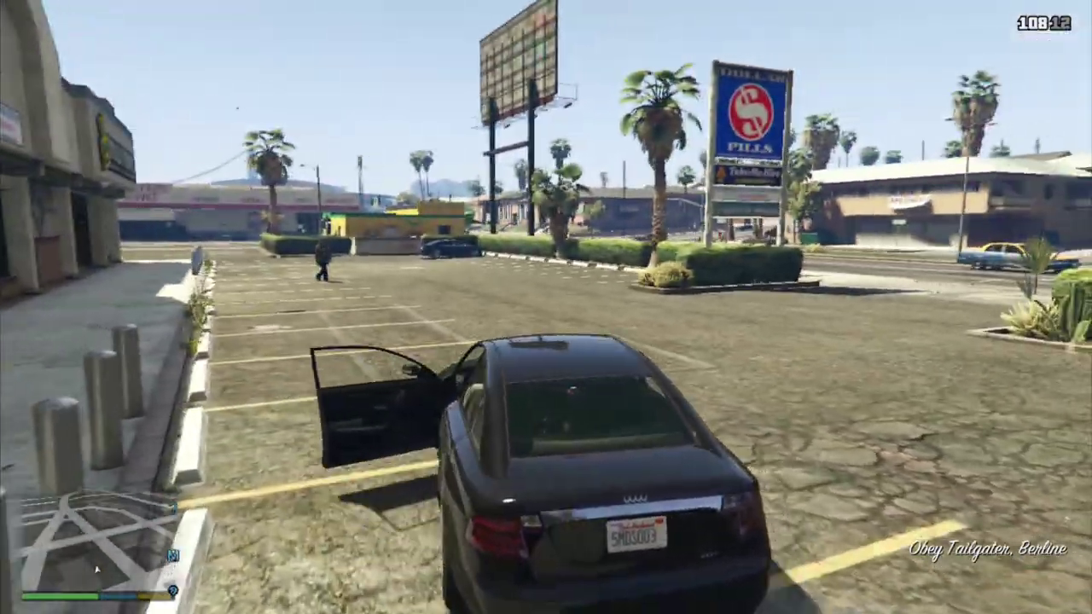
# Open the Vehicle Spawner from Vehicle Options, view the Super category, and return to the vehicle category list.
pyautogui.press('Escape')
pyautogui.press('F8')
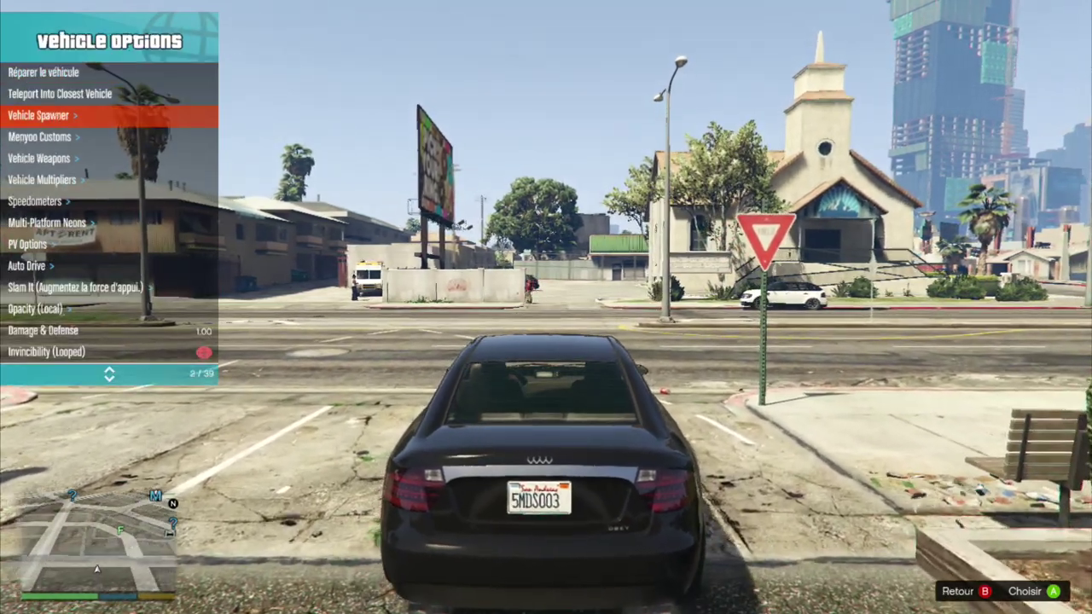
pyautogui.press('Return')
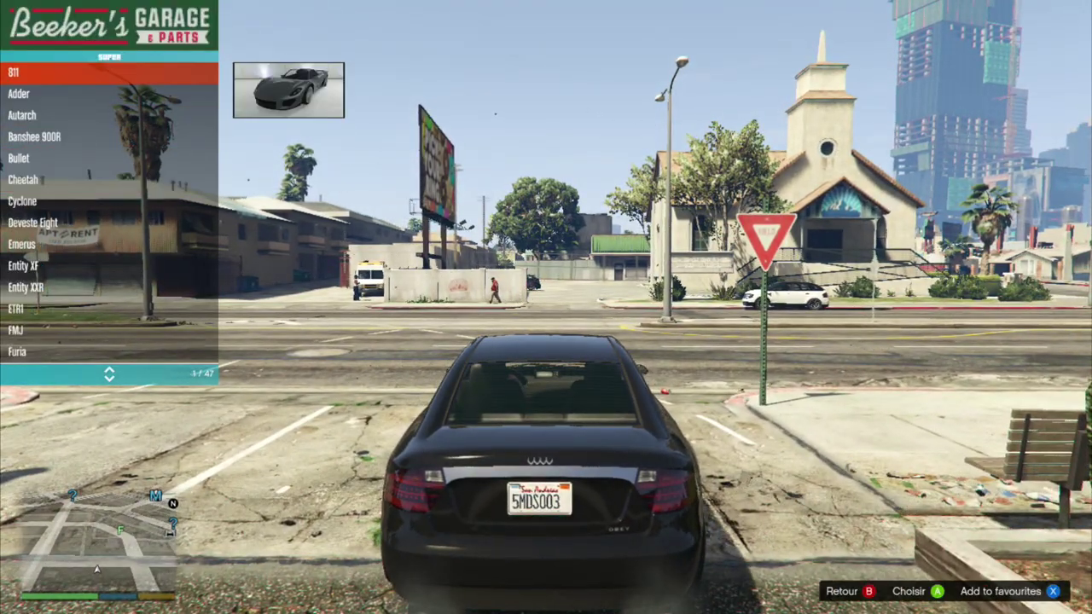
pyautogui.press('BackSpace')
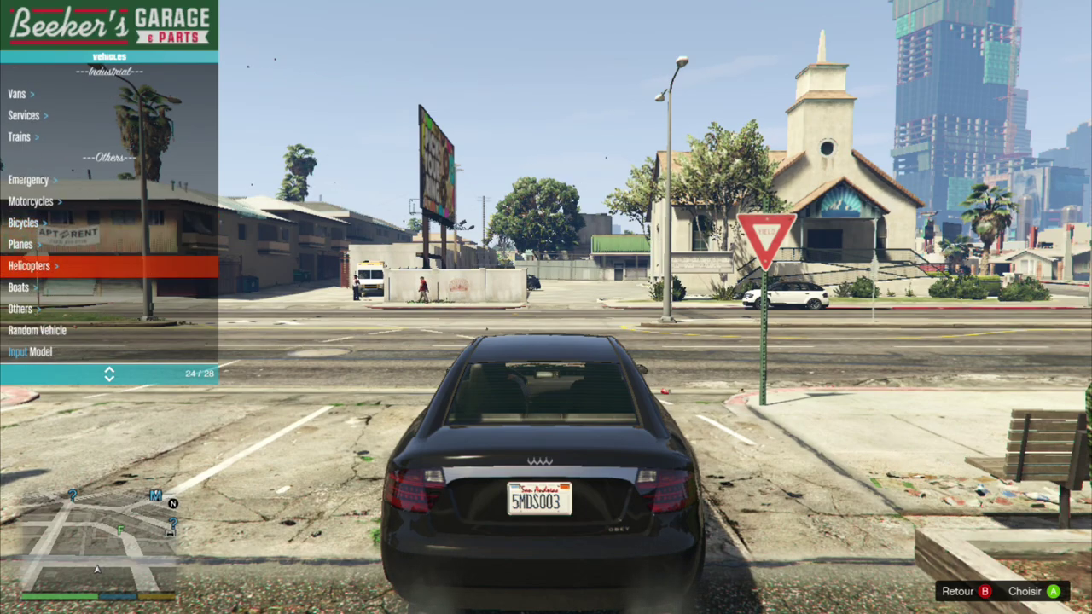
# Spawn the Buckingham Alpha-Z1 from the Planes category of the Vehicle Spawner.
pyautogui.press('Up')
pyautogui.press('Return')
pyautogui.press('Down')
pyautogui.press('Up')
pyautogui.press('Return')
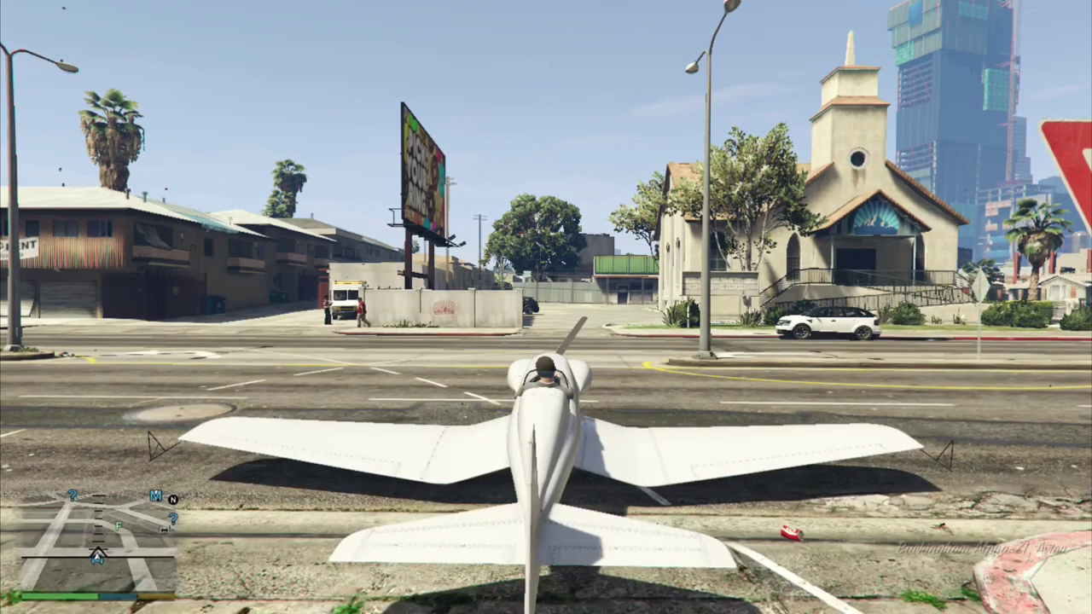
# Back out of the Menyoo menu completely and change the camera to an overhead view of the plane.
pyautogui.press('F8')
pyautogui.press('BackSpace')
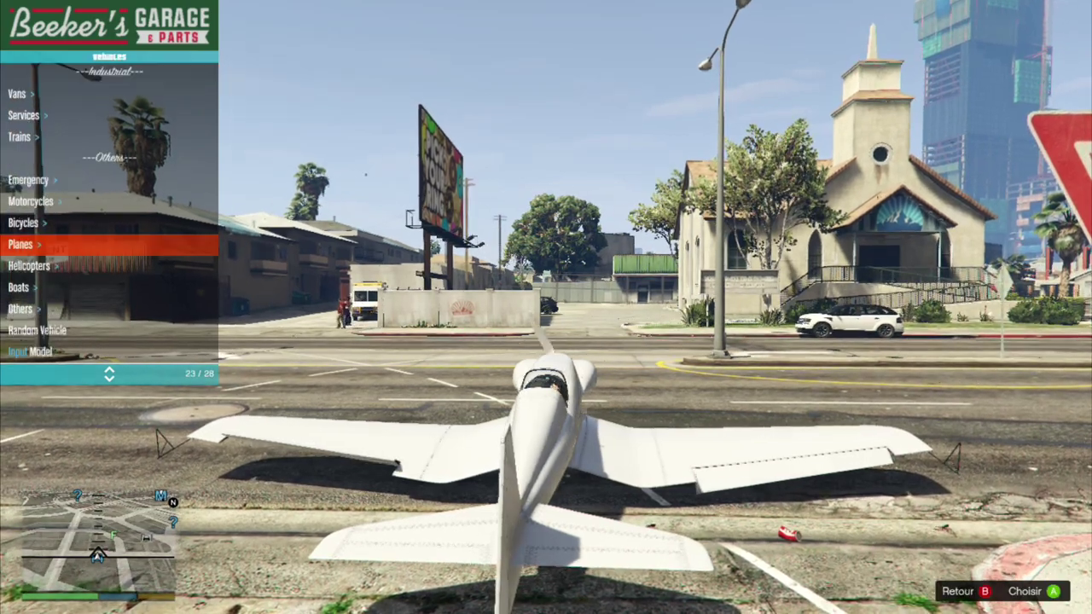
pyautogui.press('BackSpace')
pyautogui.press('BackSpace')
pyautogui.press('r')
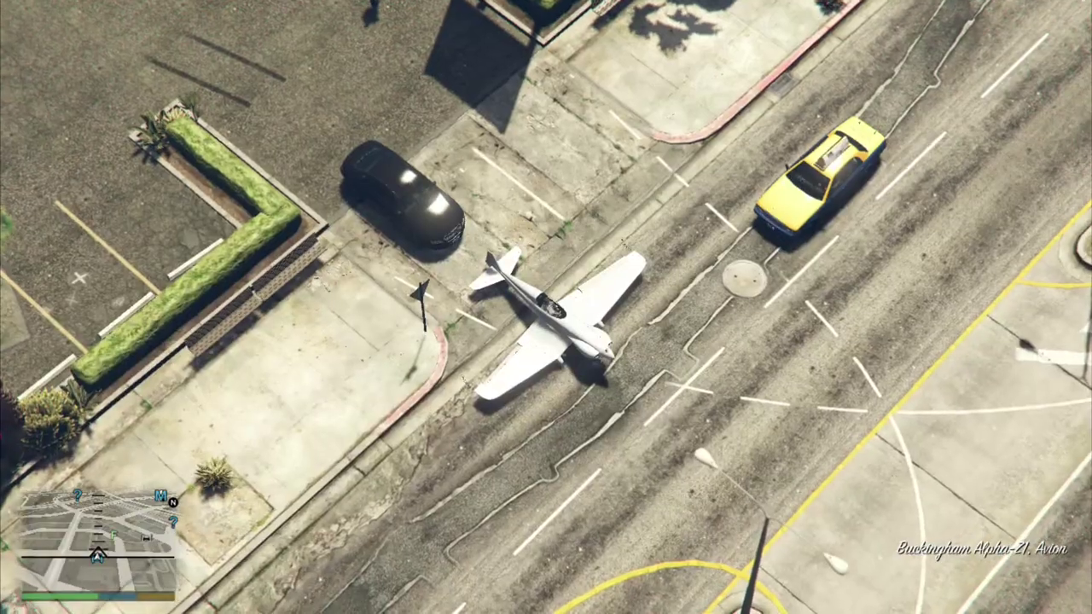